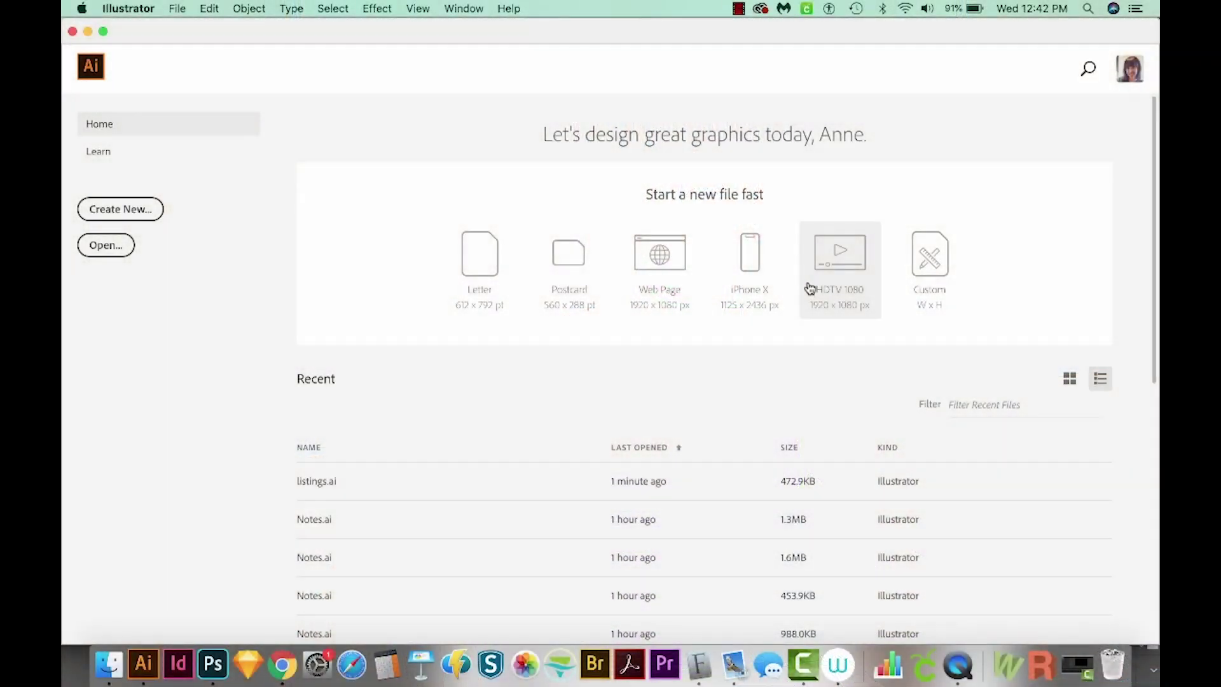
Create a new blank Letter-size (612 x 792 pt) document from the Print presets.
left_click(117, 211)
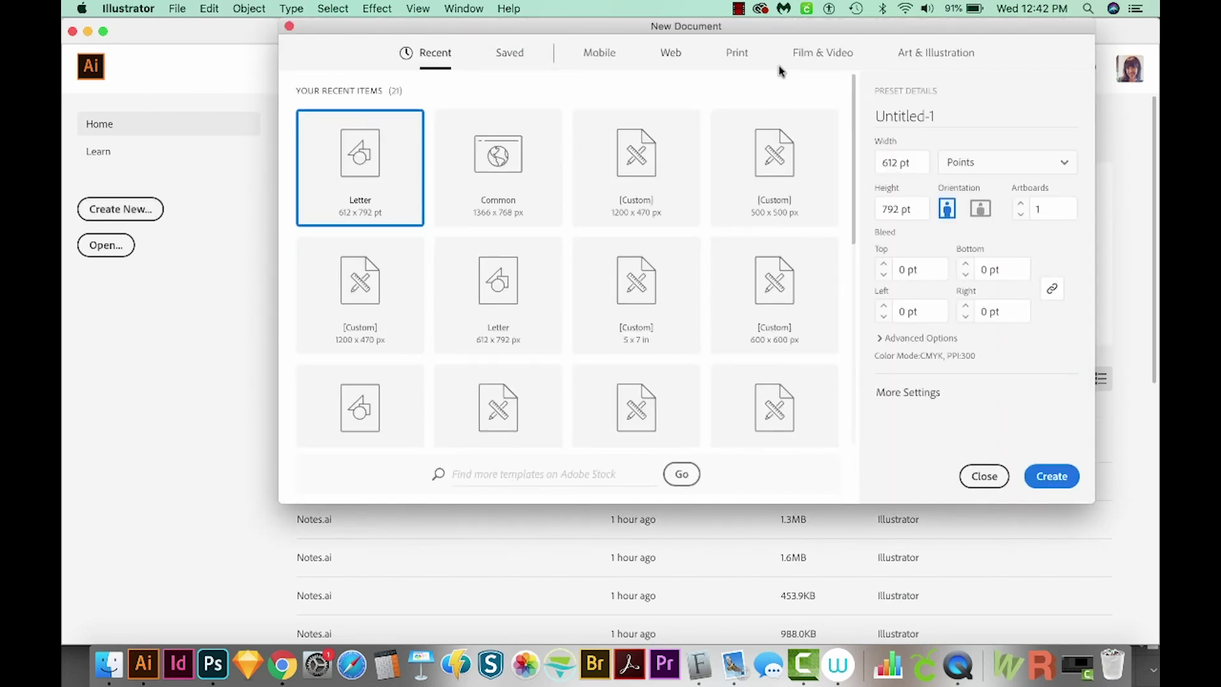
left_click(730, 57)
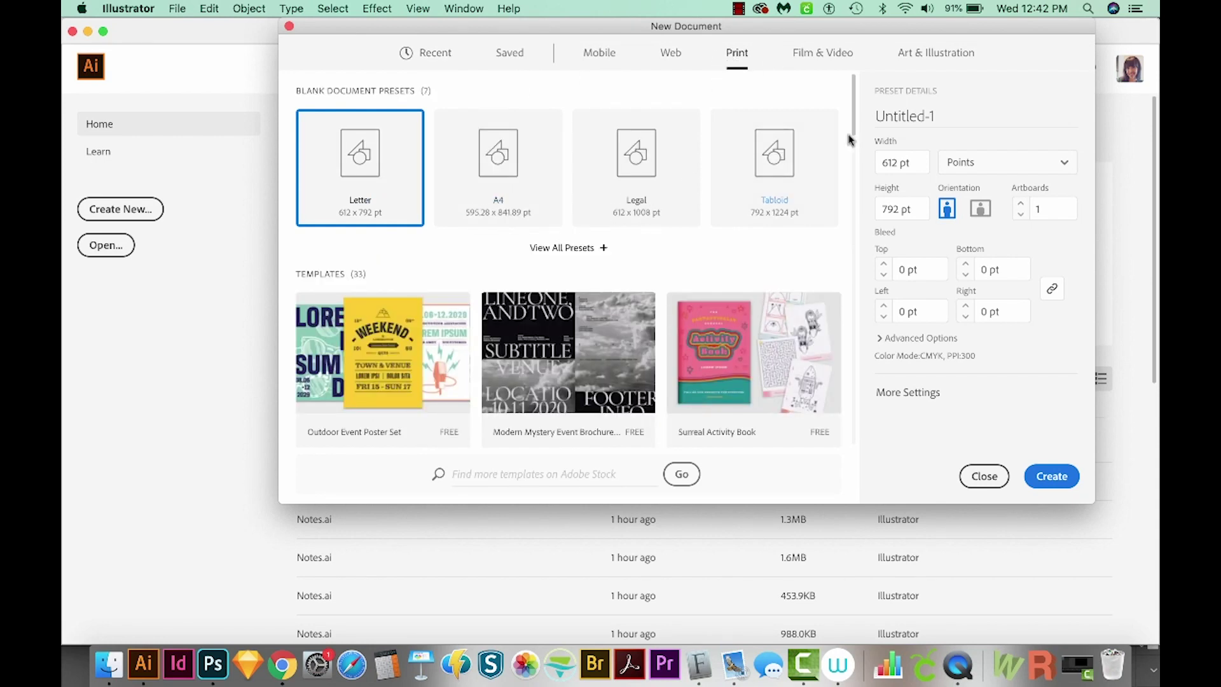
left_click(1061, 482)
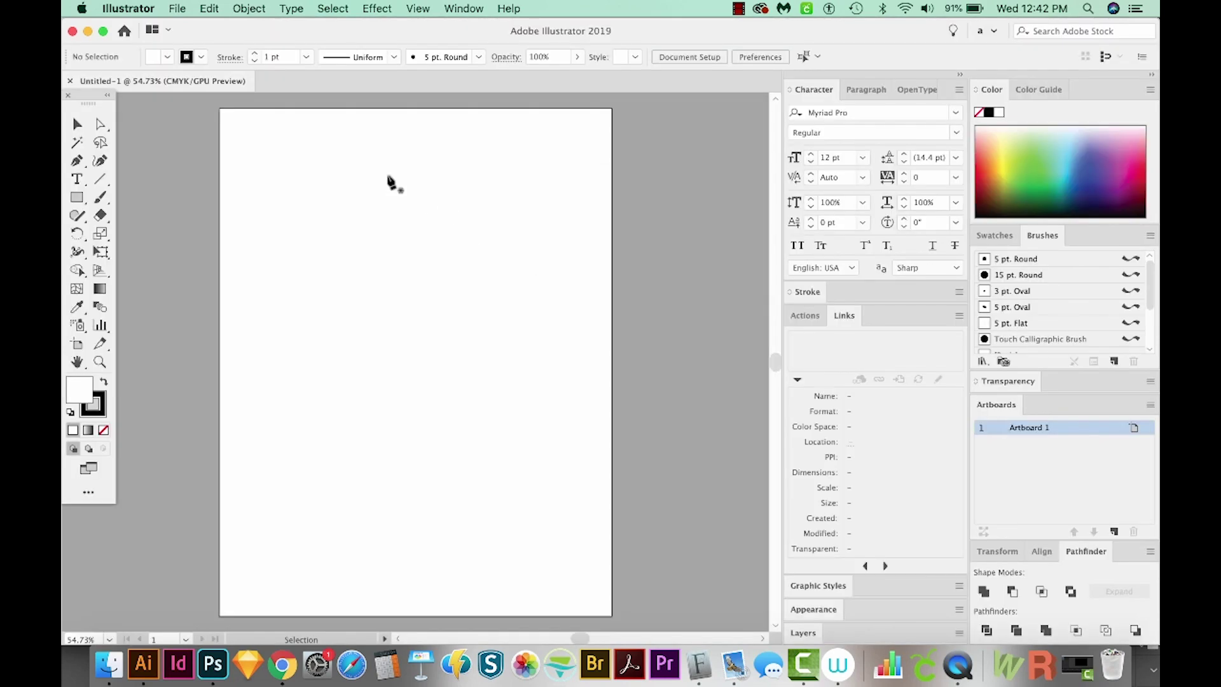
Draw a curved arc path with the Pen tool near the top of the artboard.
key("p")
left_click(391, 163)
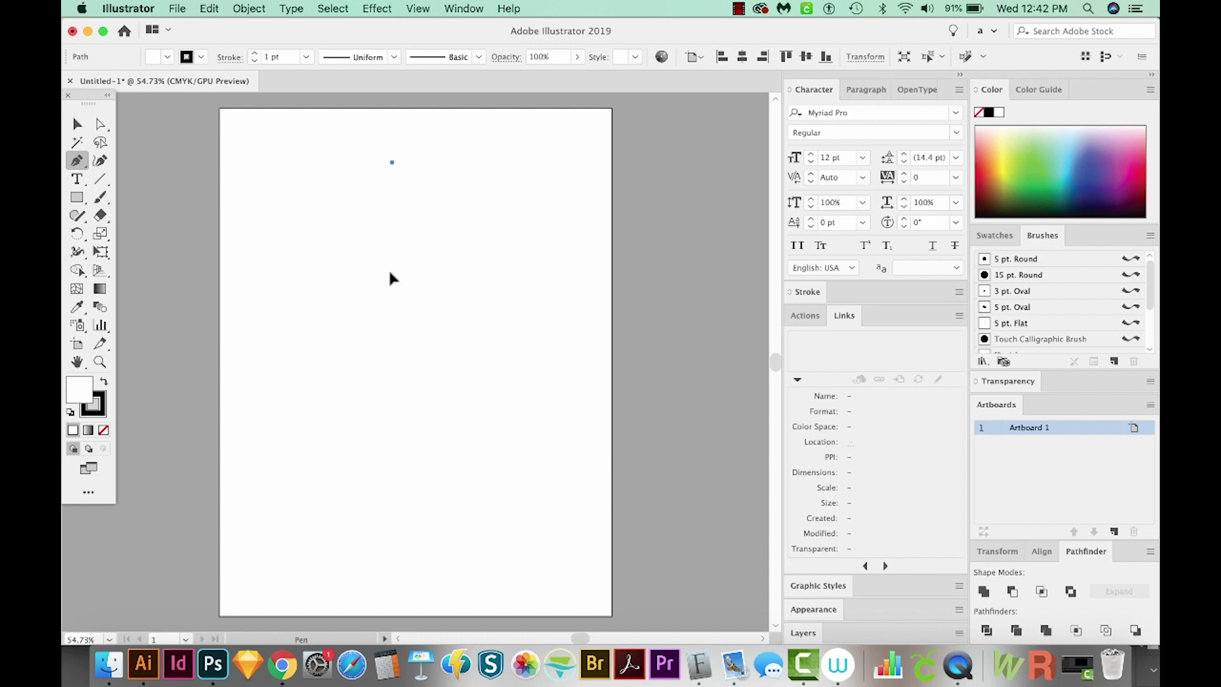
left_click_drag(390, 272, 436, 329)
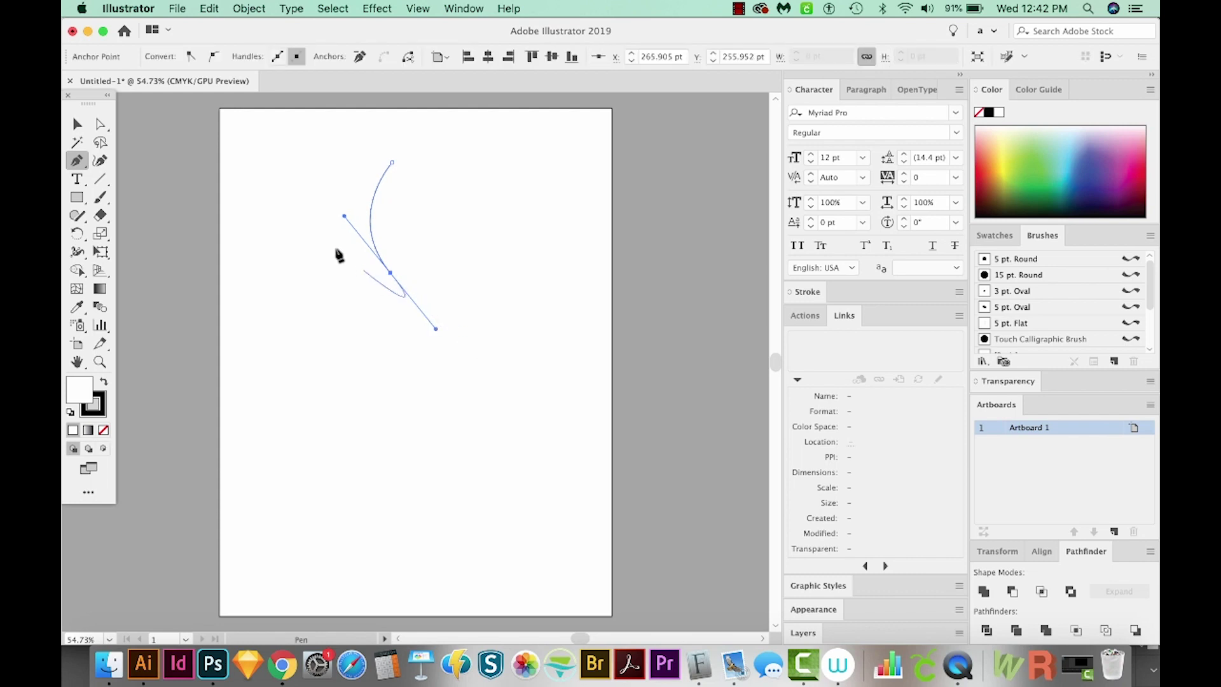
left_click(77, 125)
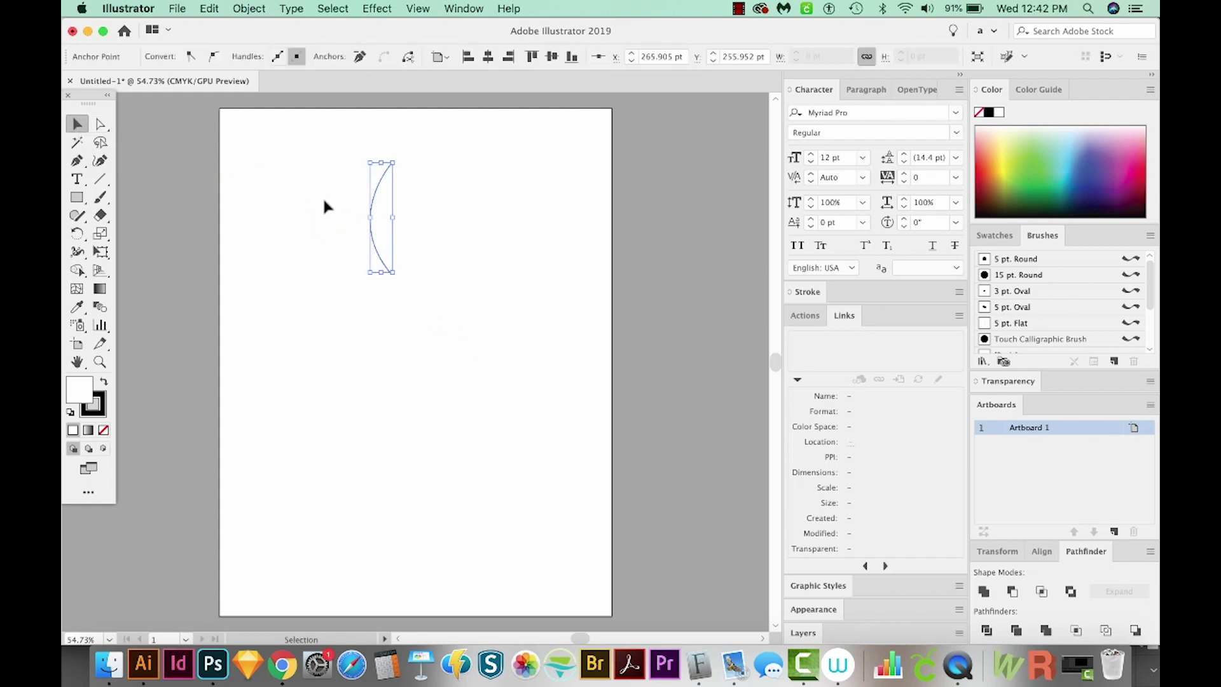
In the Stroke panel, set the arc to 7 pt weight with Width Profile 1.
left_click(464, 9)
left_click(540, 594)
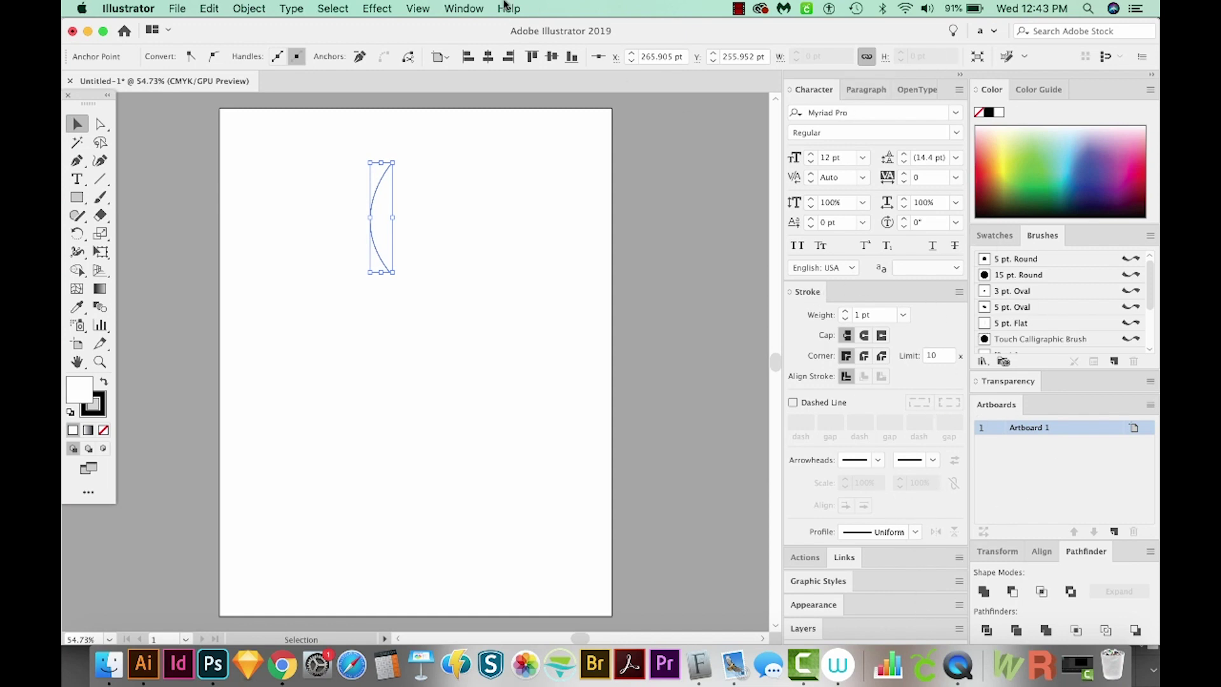
left_click(475, 9)
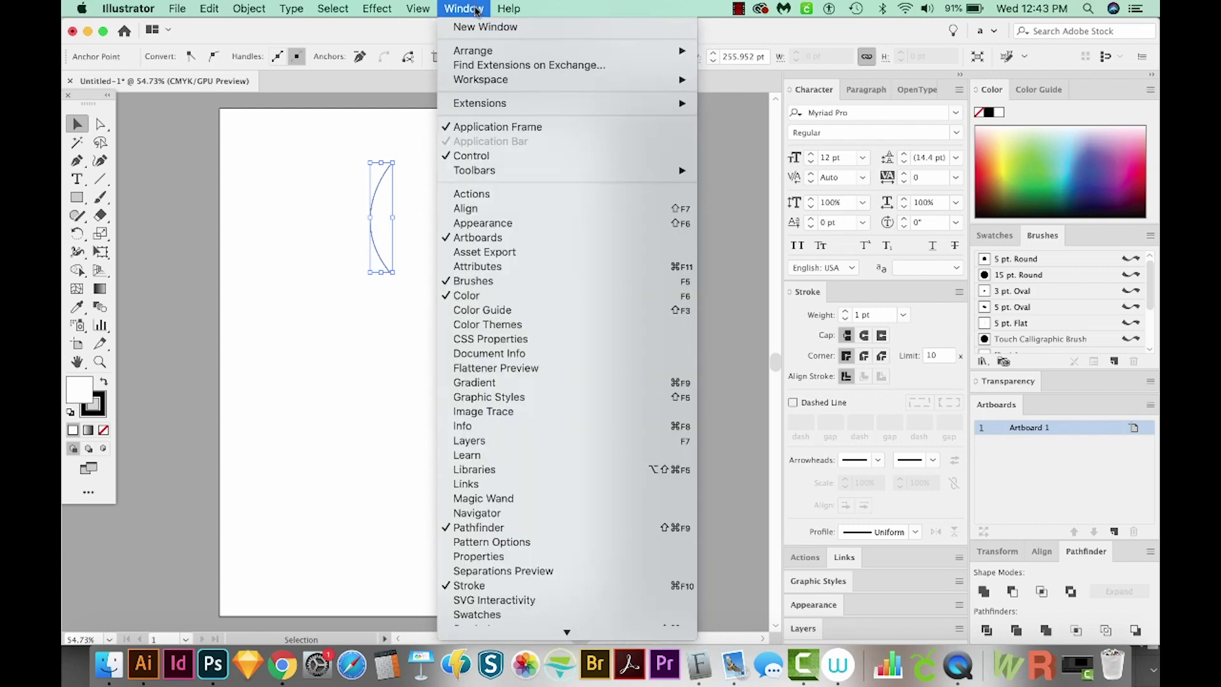
left_click(477, 10)
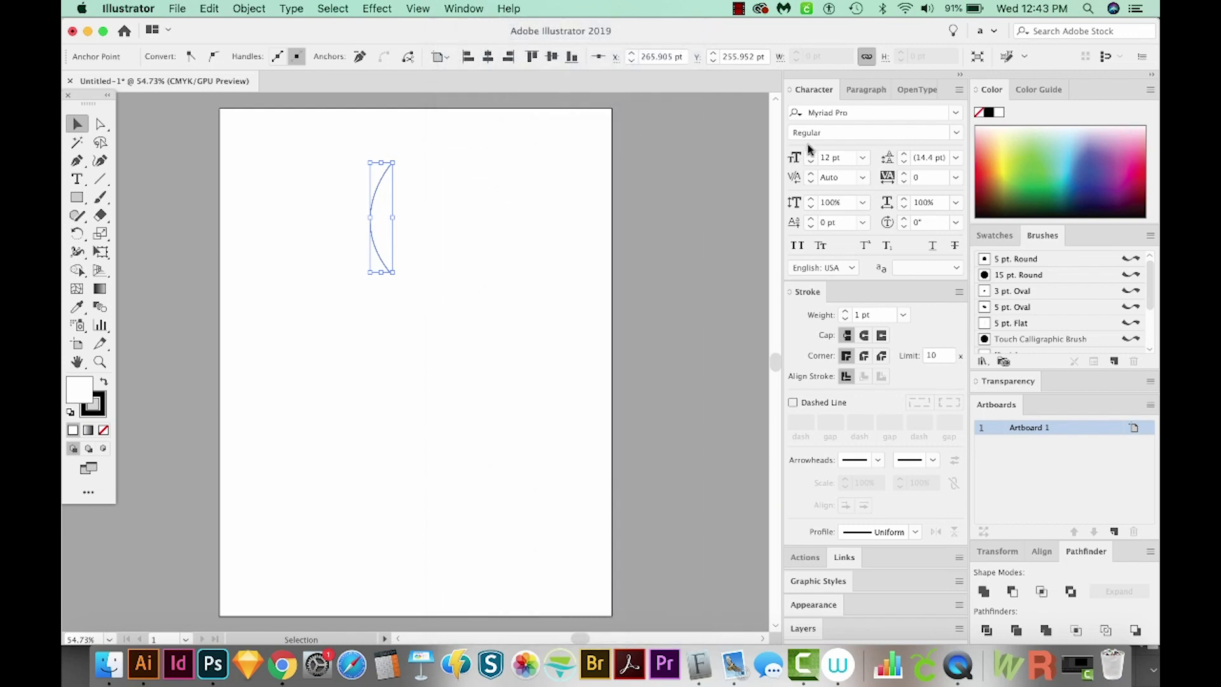
left_click(845, 311)
left_click(846, 311)
left_click(846, 311)
left_click(846, 311)
left_click(845, 312)
left_click(846, 311)
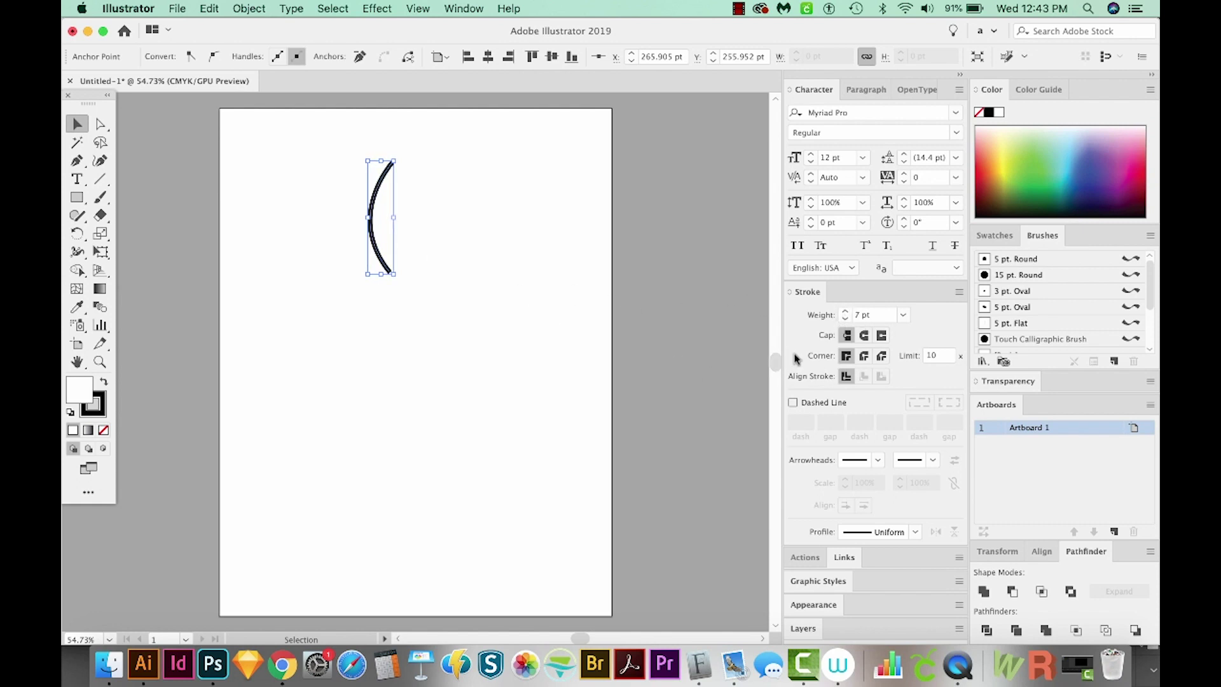
left_click(915, 533)
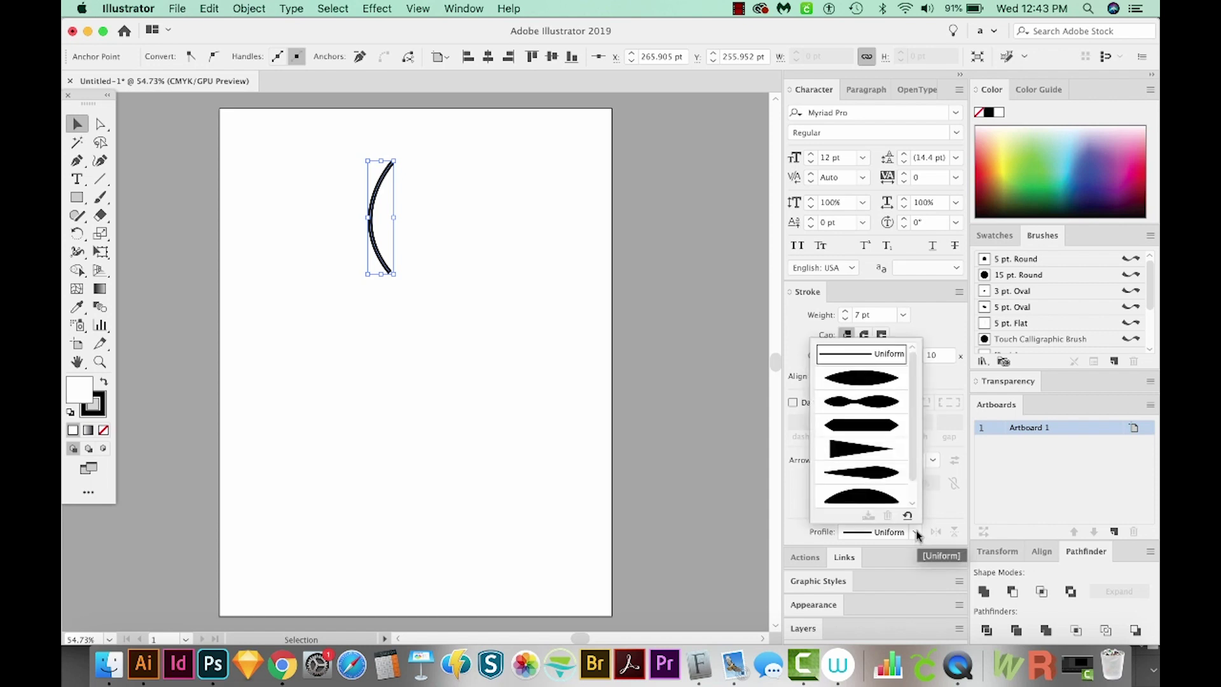
left_click(871, 382)
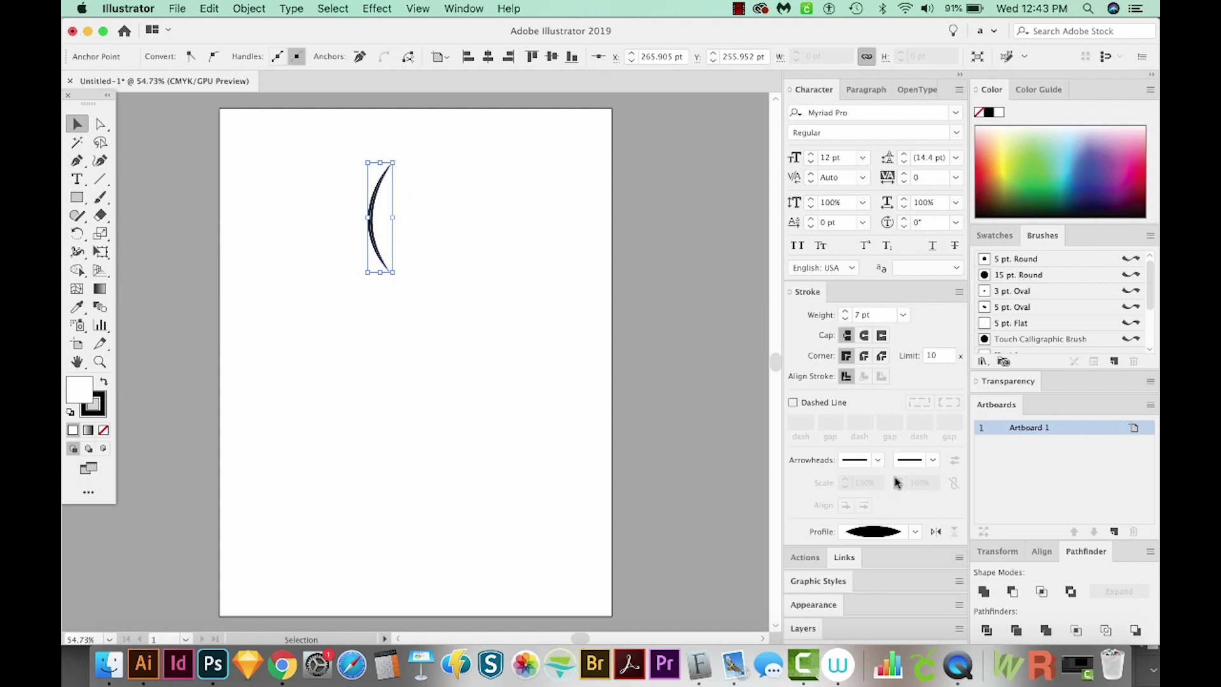
left_click(958, 292)
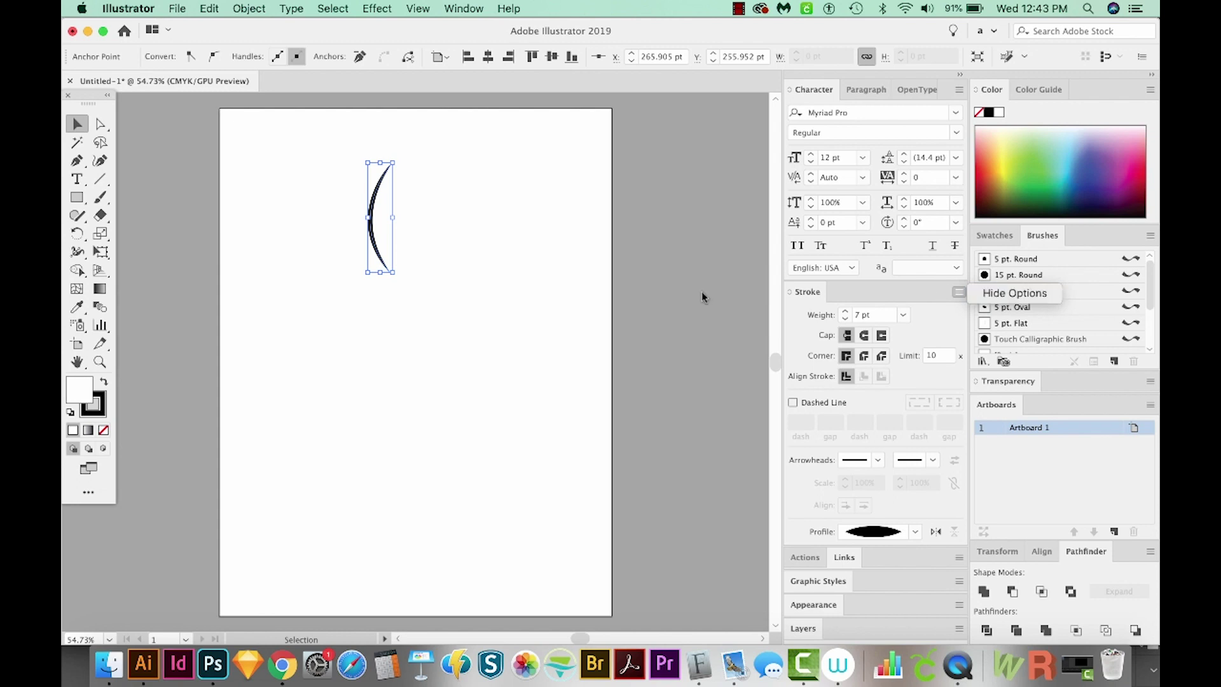
left_click(562, 267)
Draw a second curve bowing right from the petal's top tip to its bottom tip.
key("p")
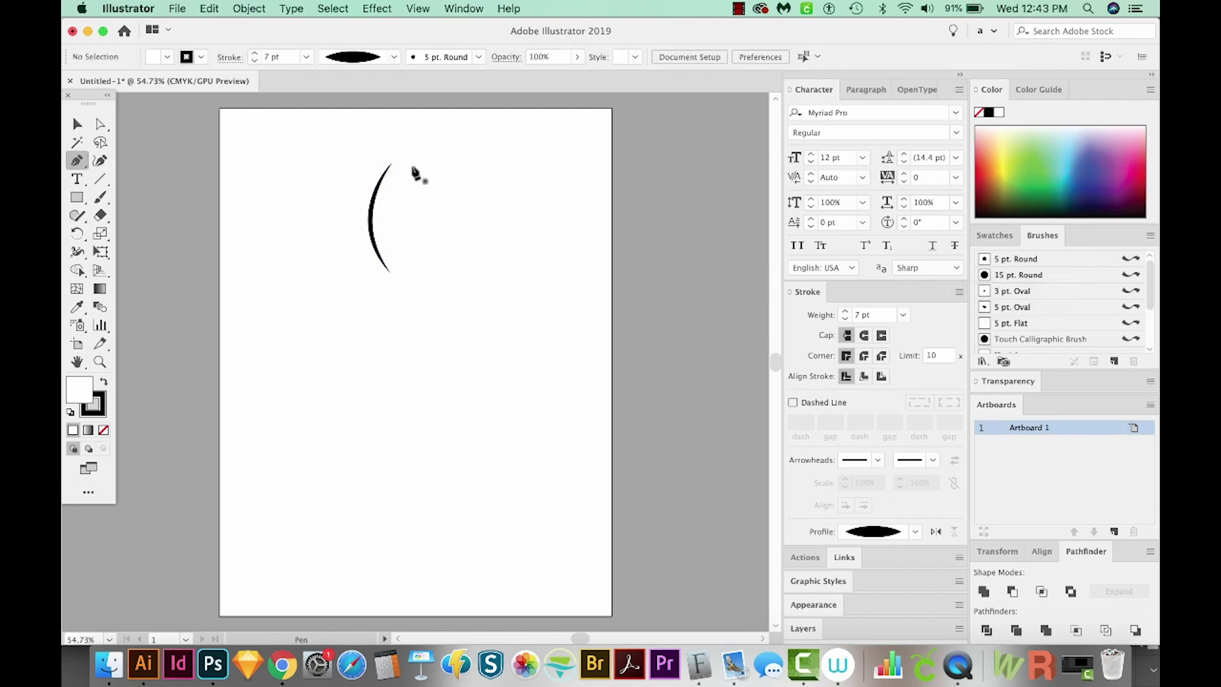
left_click(402, 153)
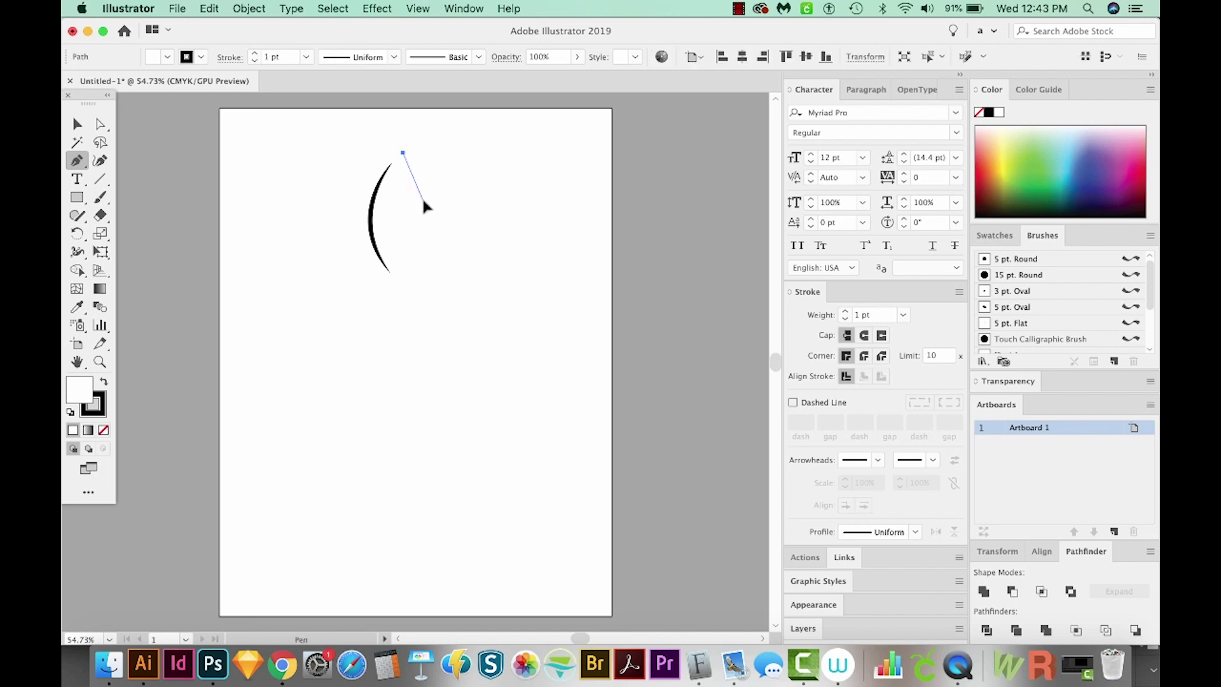
left_click_drag(433, 219, 432, 222)
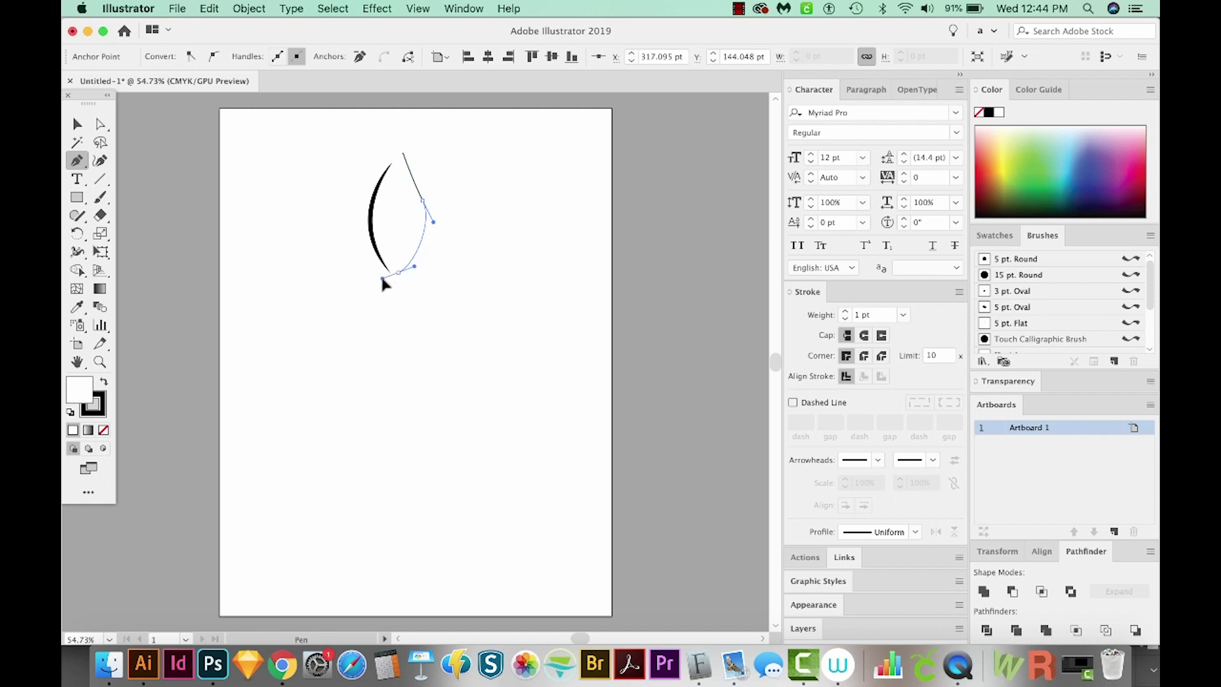
left_click_drag(381, 279, 379, 278)
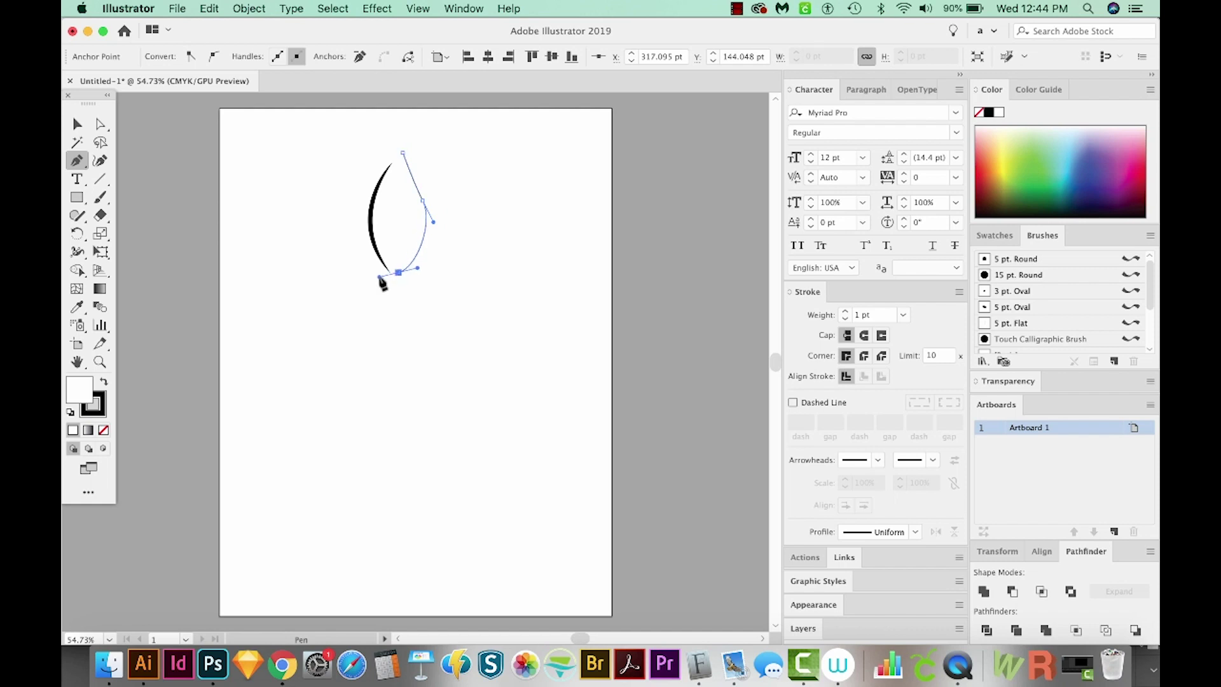
Give the second curve a 7 pt stroke with Width Profile 1.
left_click(876, 315)
type("7")
key("Return")
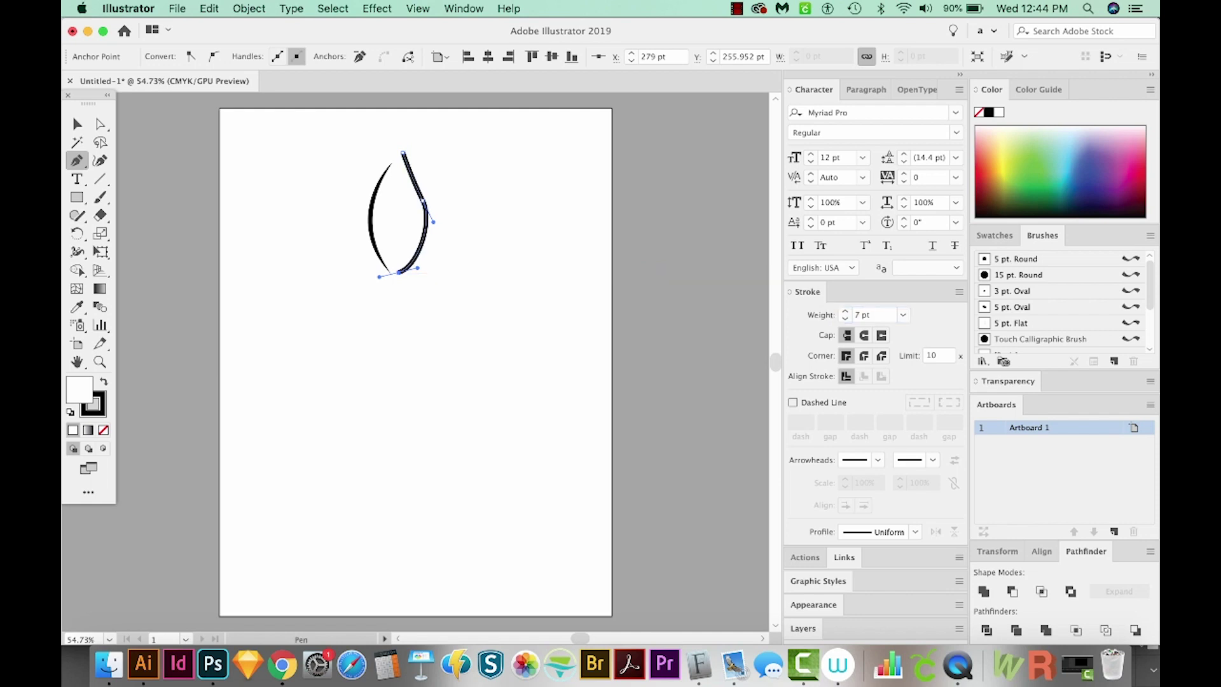
left_click(917, 538)
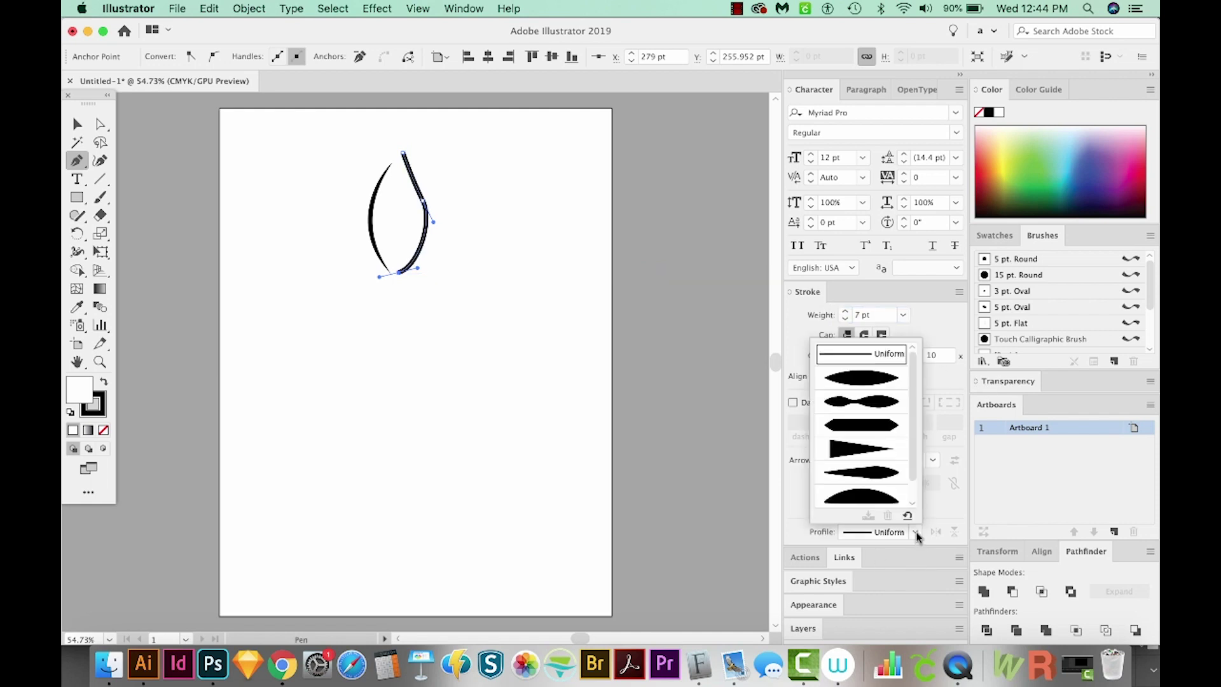
left_click(878, 382)
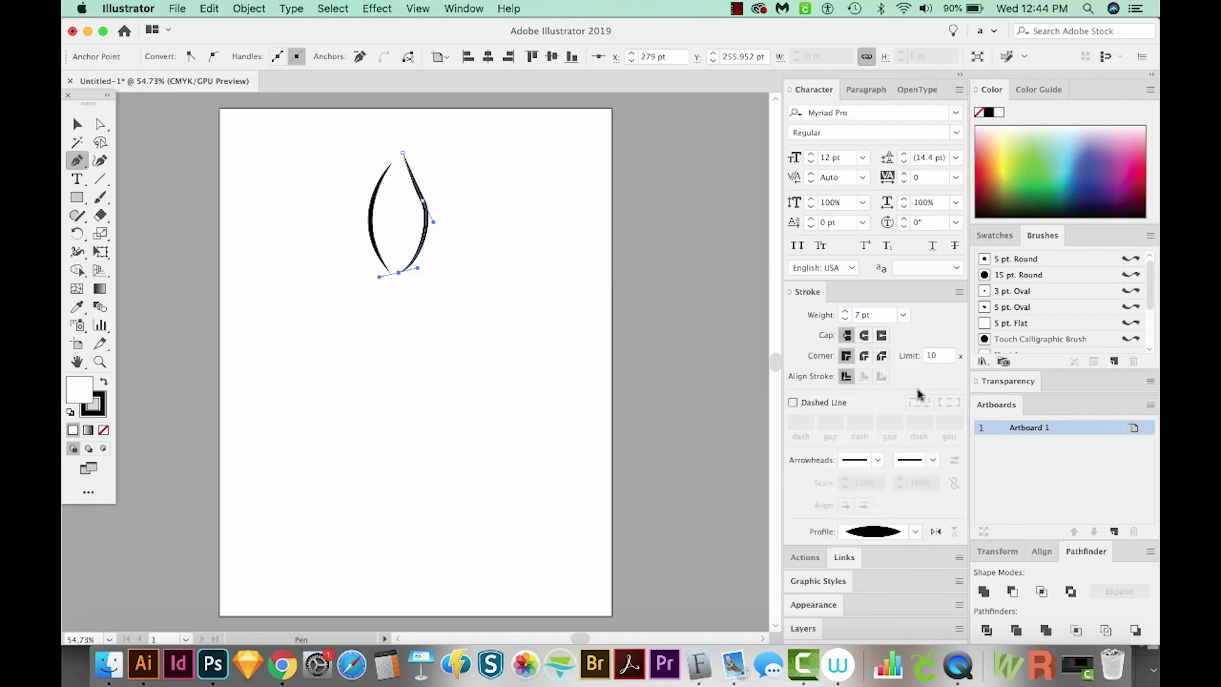
Redraw the right curve's shape freehand with the Pencil so it meets the bottom tip.
left_click(424, 201)
key("n")
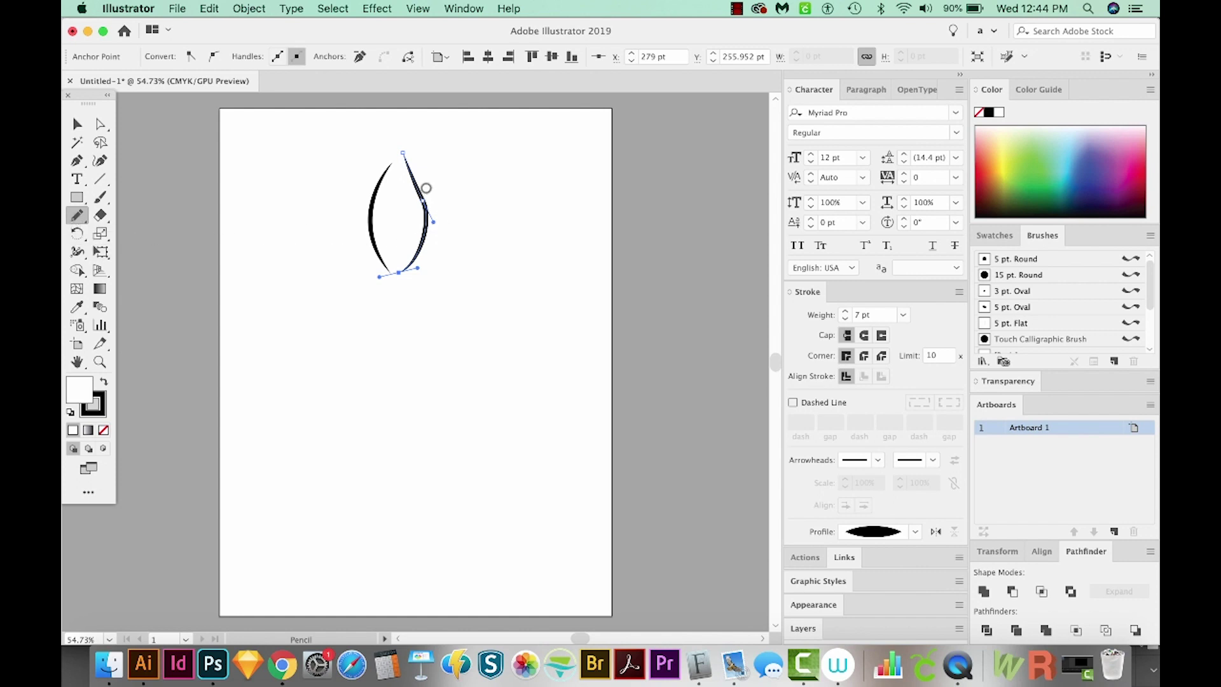
left_click_drag(419, 185, 427, 230)
mouse_move(414, 188)
left_mouse_down()
mouse_move(424, 216)
mouse_move(387, 270)
left_mouse_up()
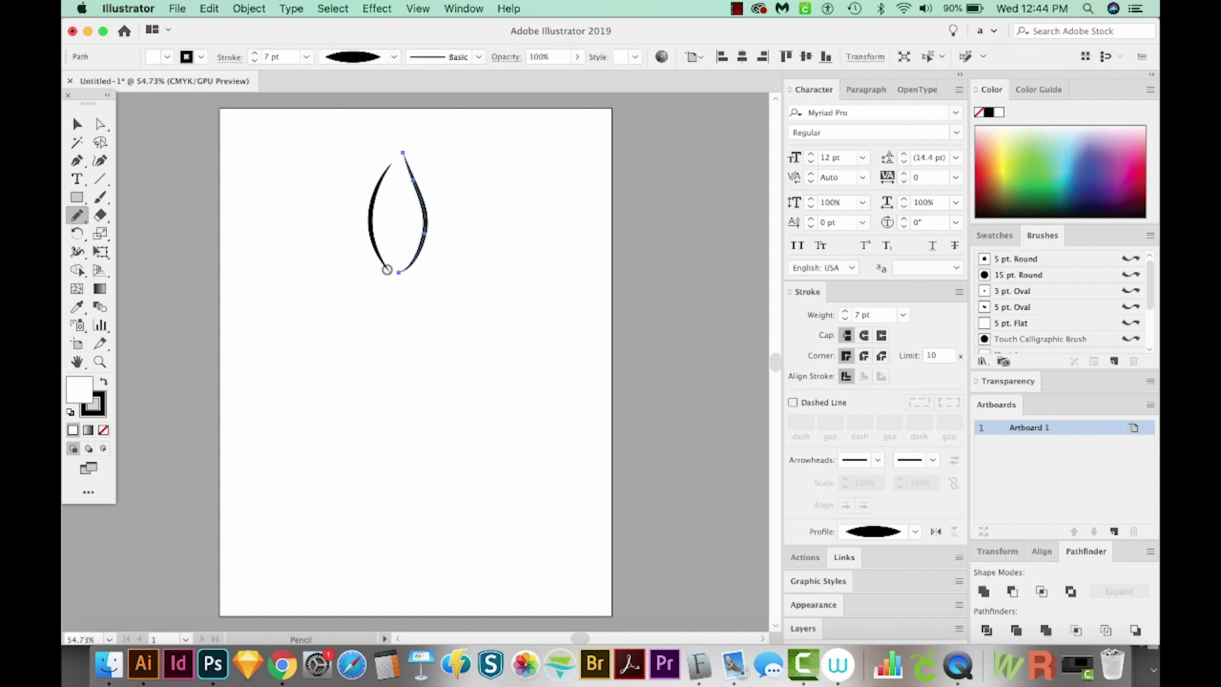
Select the petal path and set its fill to None.
key("v")
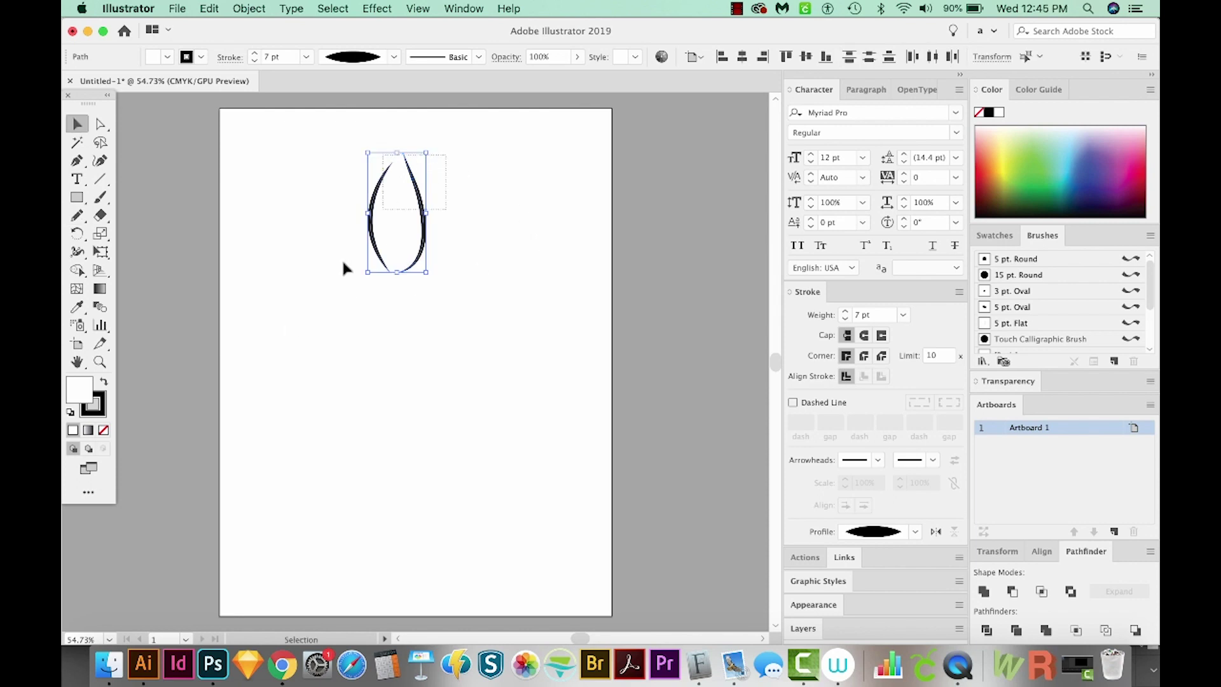
left_click(104, 414)
left_click(82, 386)
left_click(105, 432)
Blend the two petal curves and set the blend spacing to 5 Specified Steps.
left_click(100, 308)
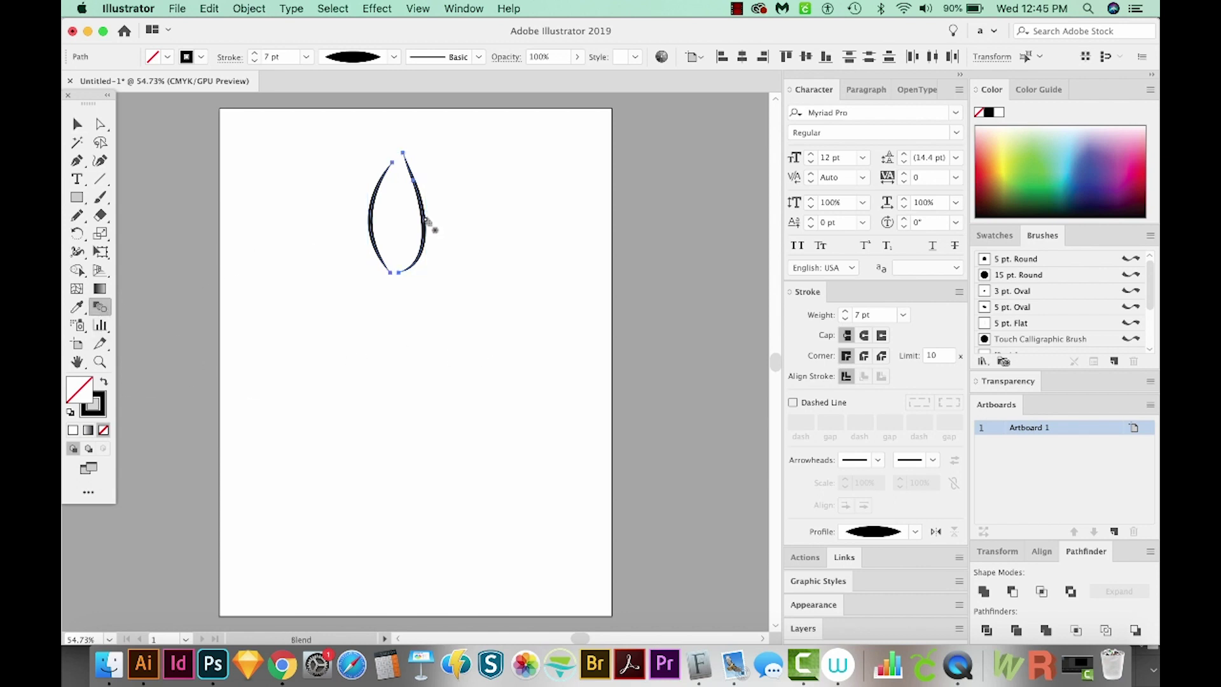
left_click(372, 222)
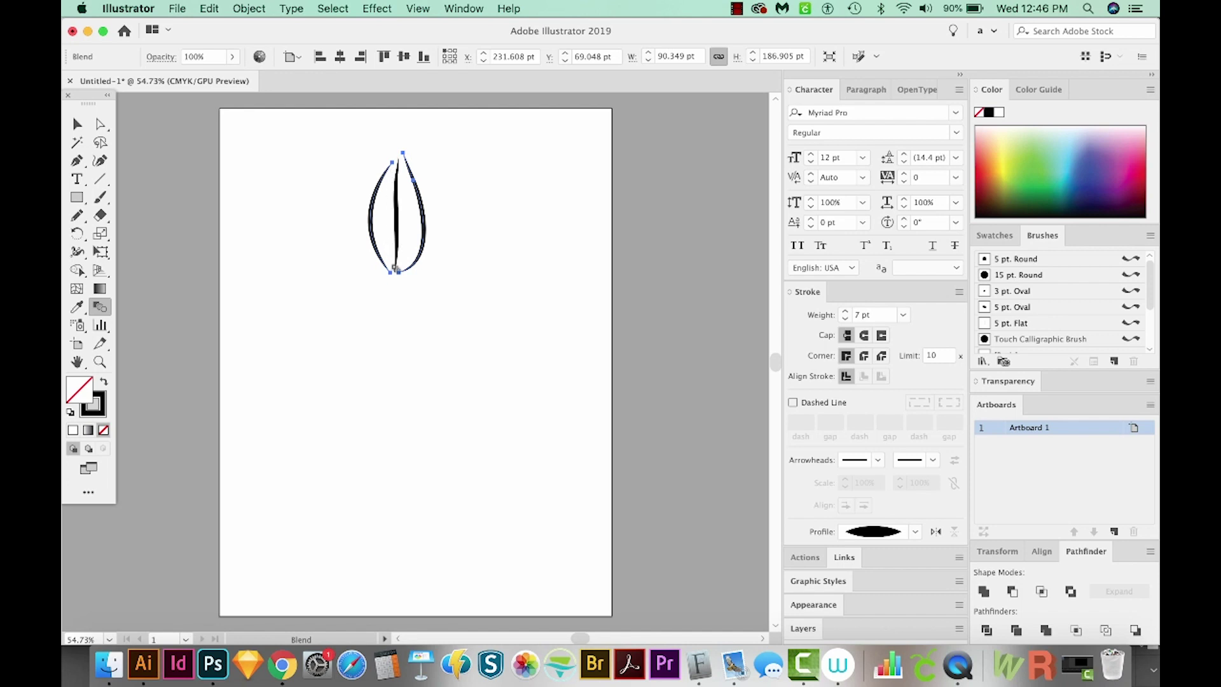
double_click(98, 307)
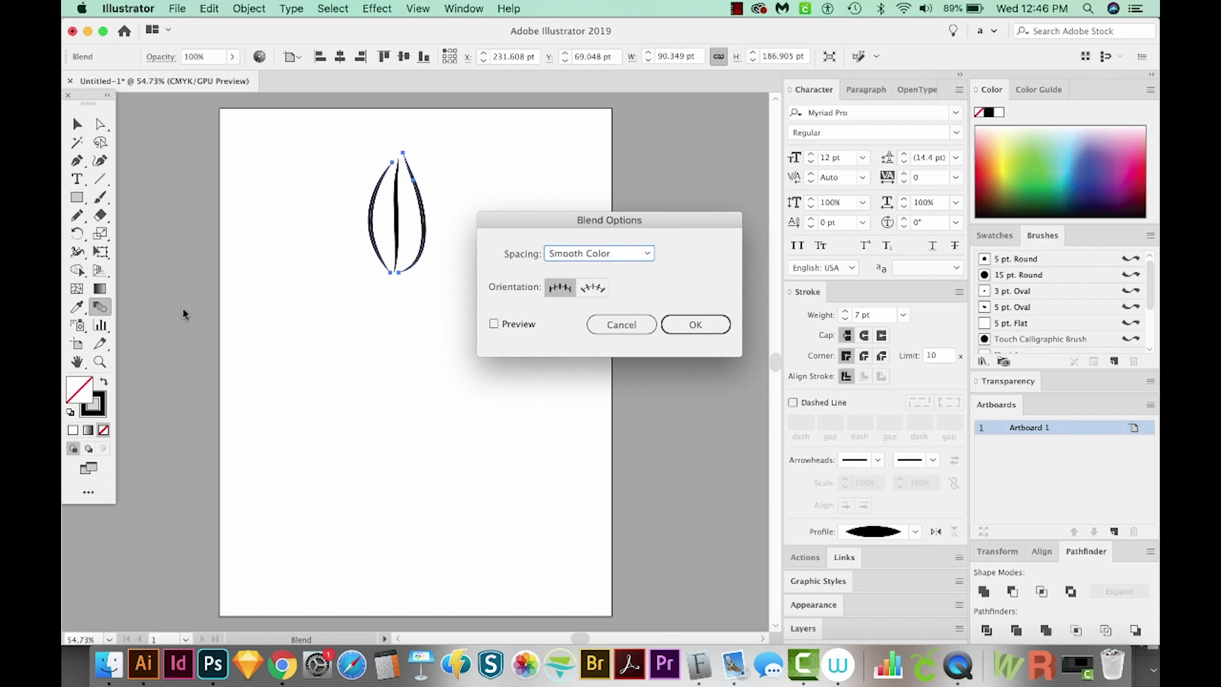
left_click(638, 254)
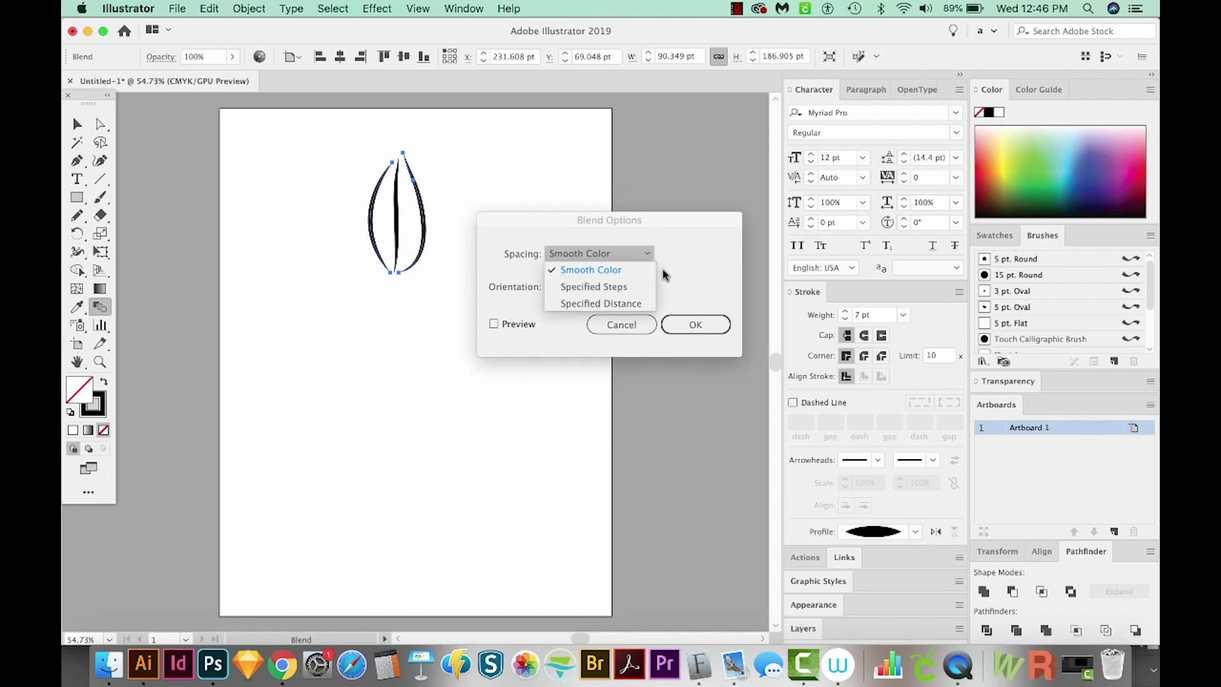
left_click(611, 289)
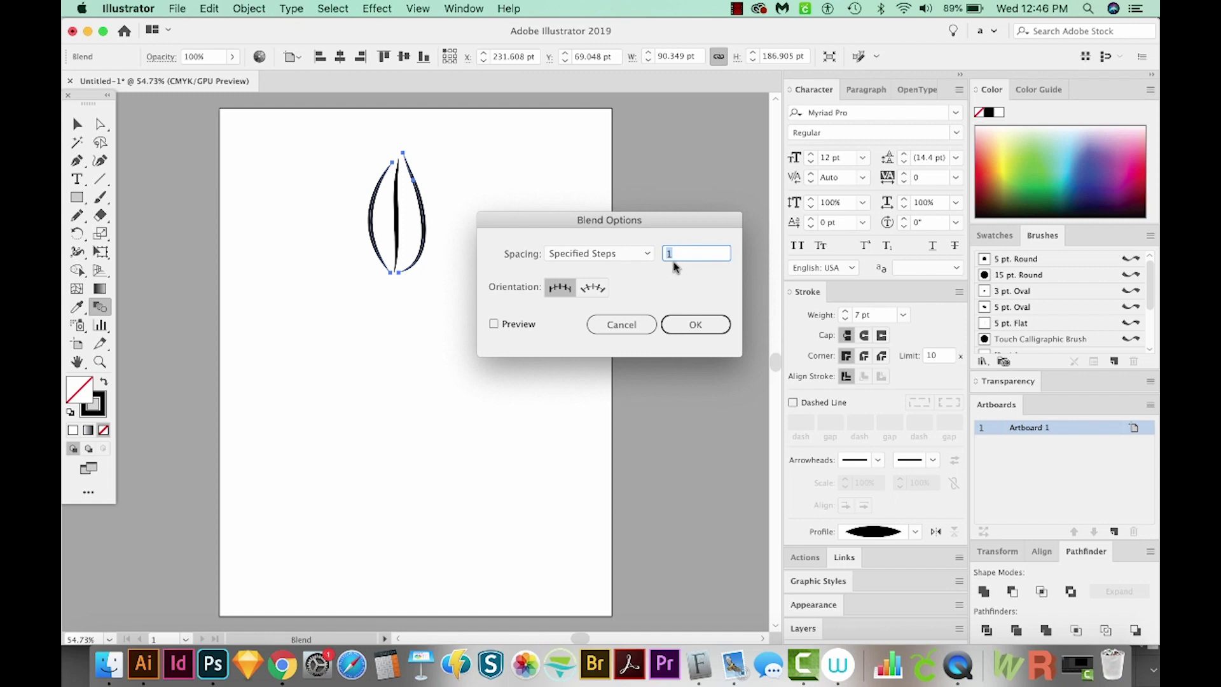
type("8")
left_click(516, 324)
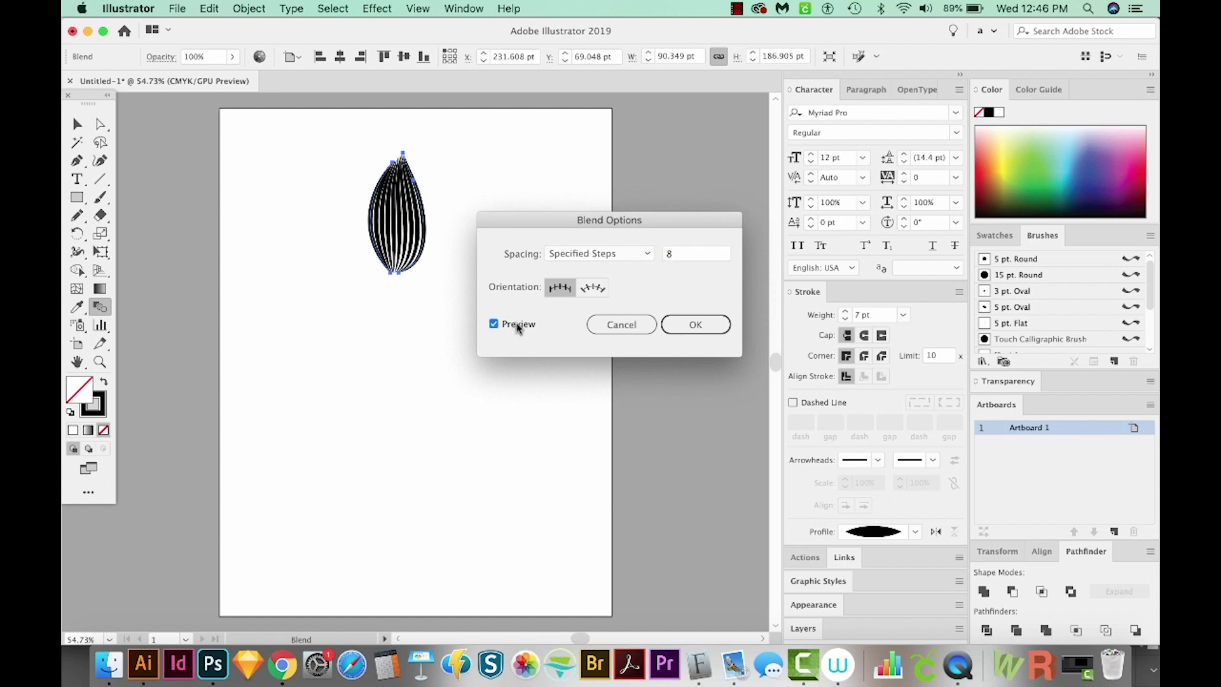
double_click(695, 254)
key("Down")
key("Down")
key("Down")
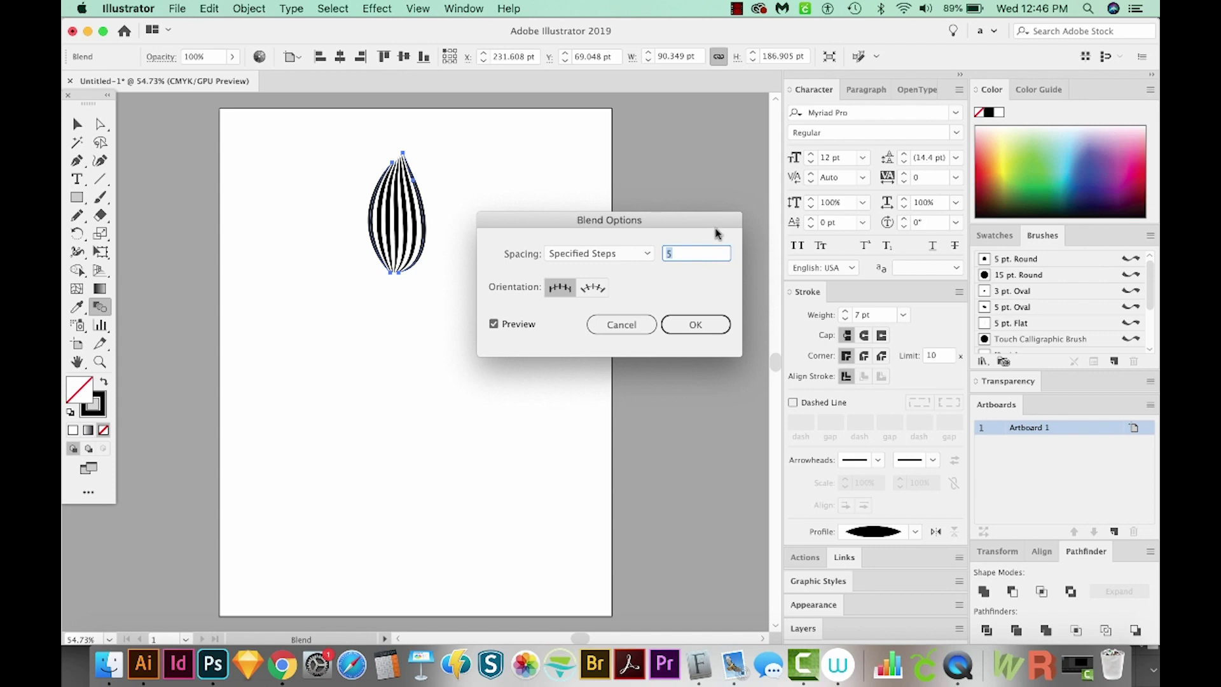
left_click(678, 326)
left_click(680, 325)
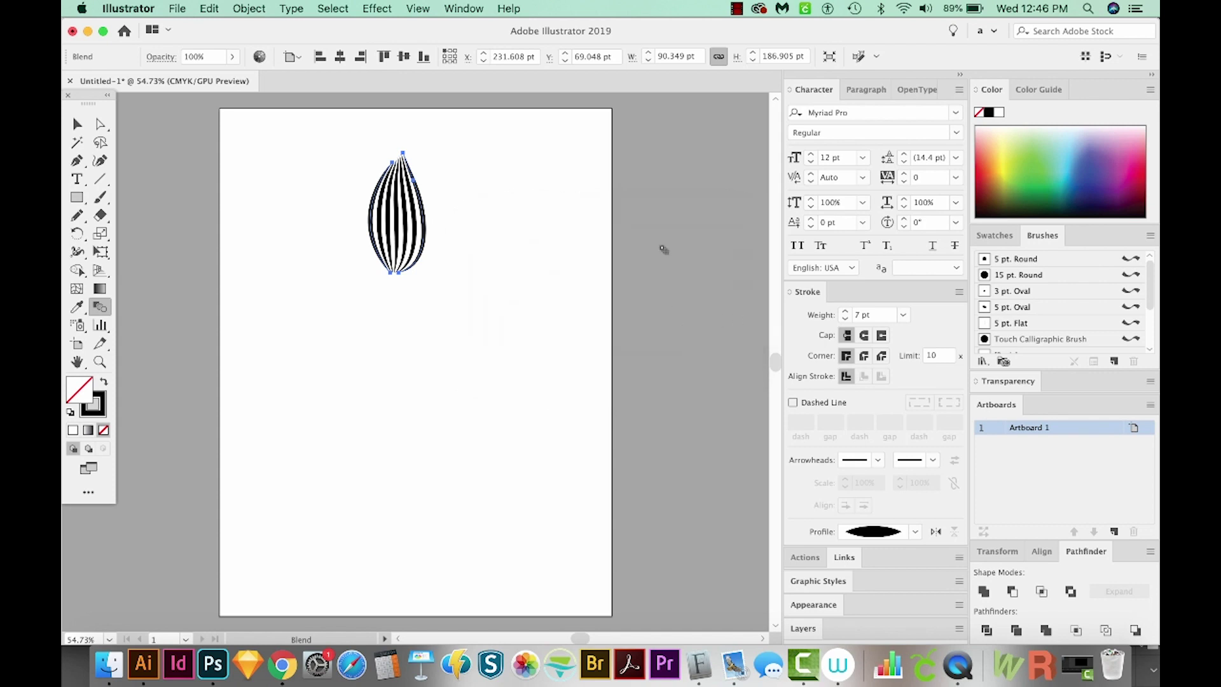
Zoom in and drag the stripes' bottom anchor and handle onto the shared bottom tip.
key("z")
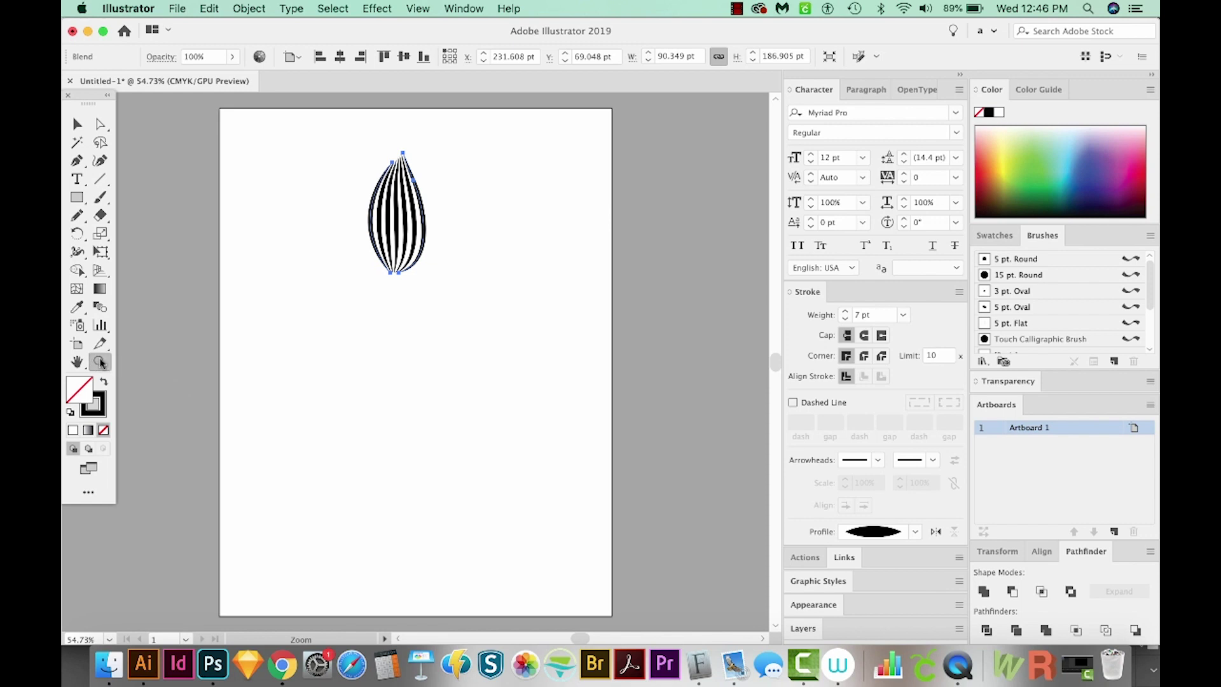
left_click_drag(351, 148, 445, 297)
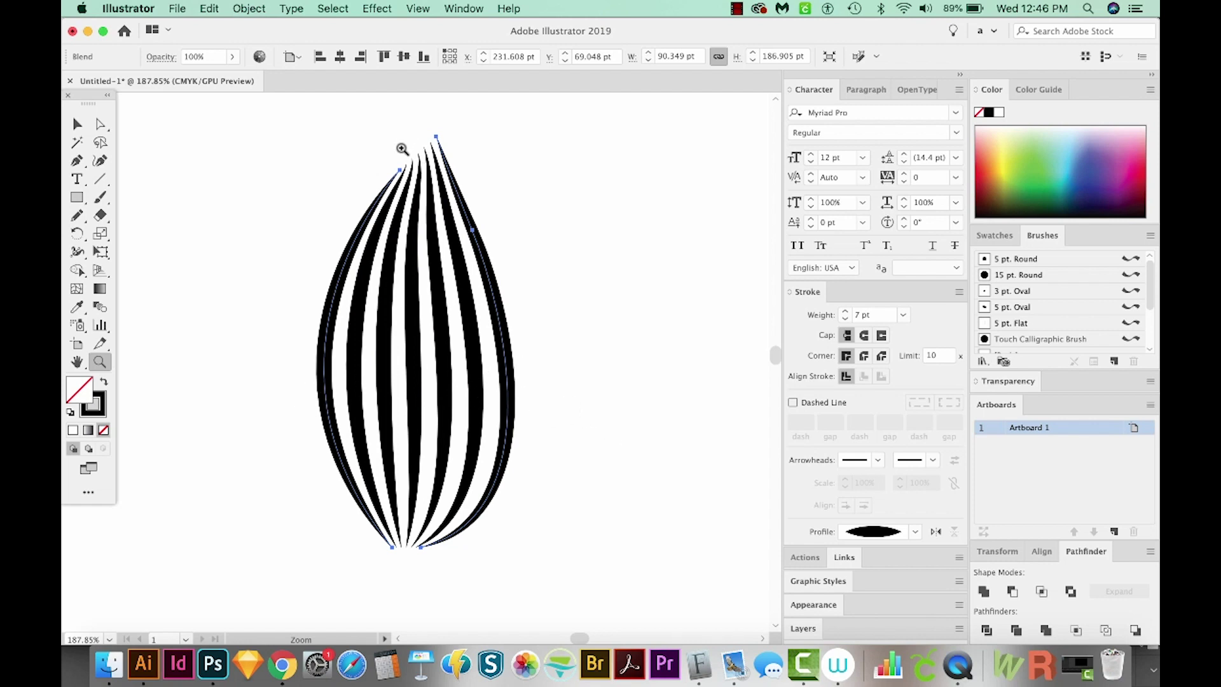
key("a")
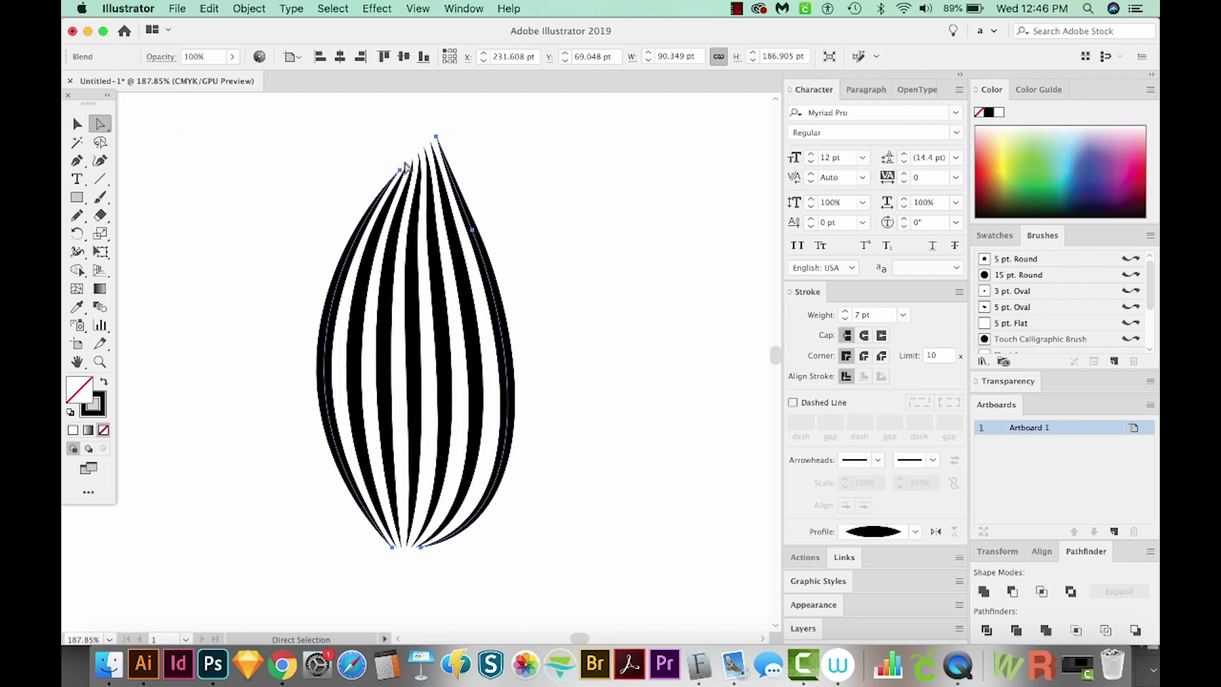
left_click_drag(389, 156, 436, 138)
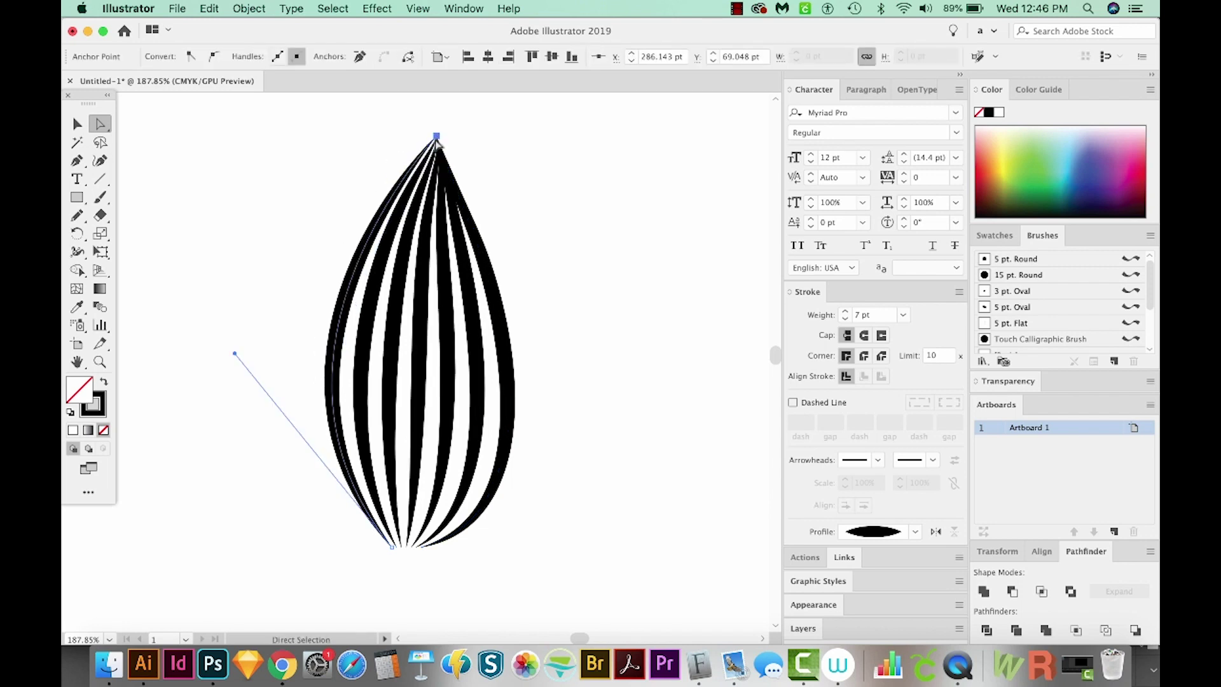
left_click(421, 547)
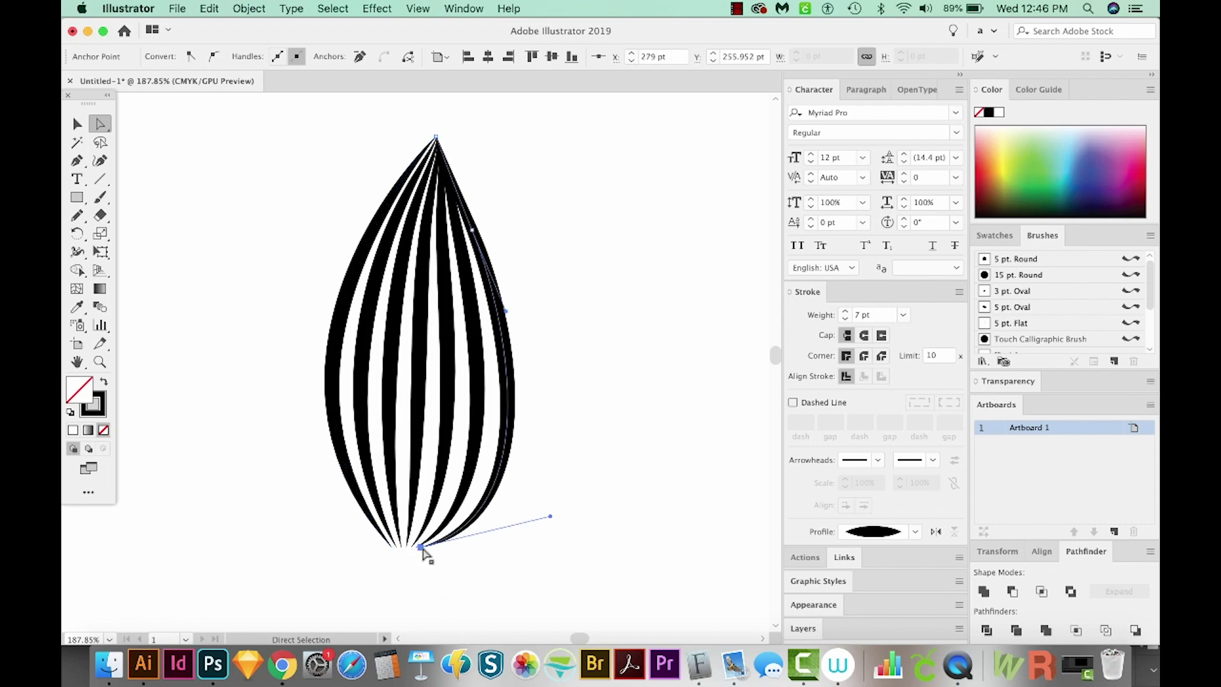
left_click_drag(421, 547, 393, 546)
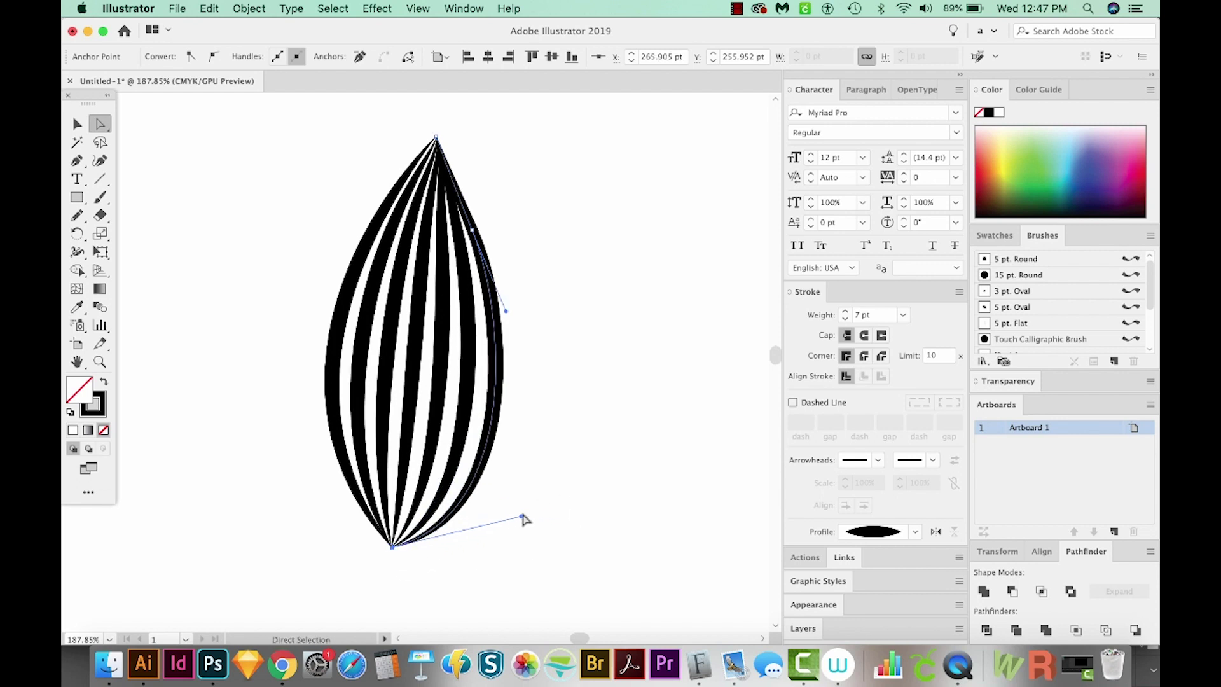
mouse_move(521, 518)
left_mouse_down()
mouse_move(525, 506)
mouse_move(558, 505)
mouse_move(504, 519)
mouse_move(577, 481)
left_mouse_up()
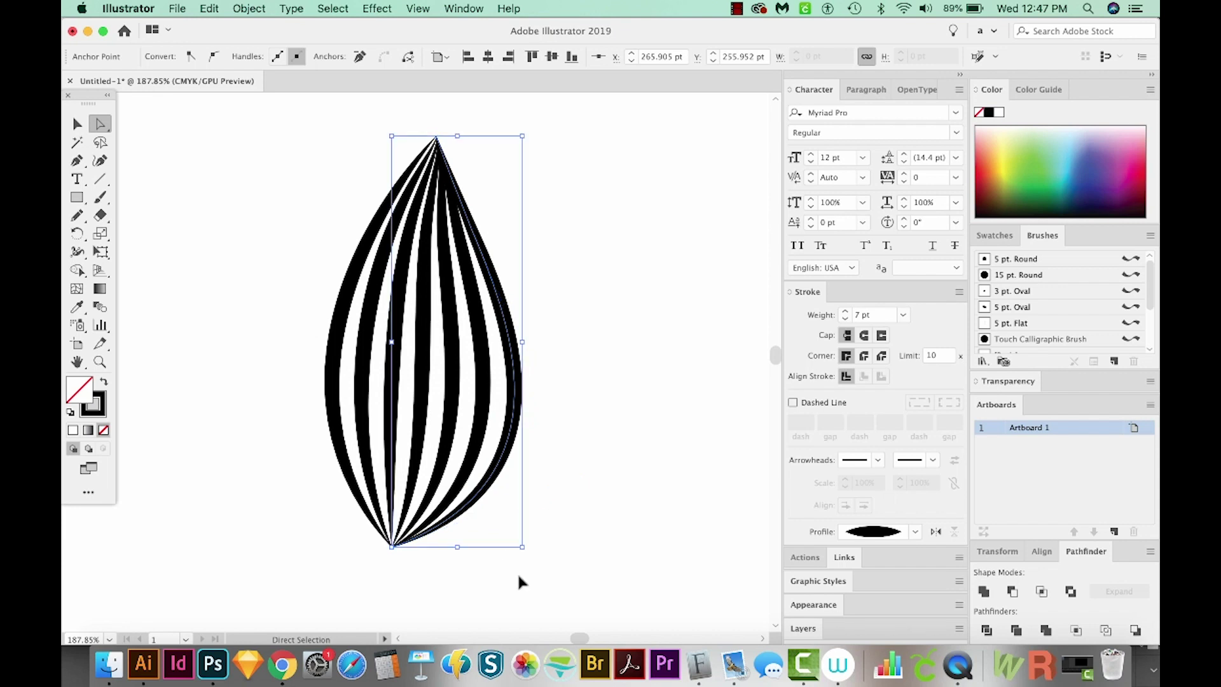
key("super+1")
Group the striped blend and tilt the petal slightly.
key("v")
left_click_drag(350, 269, 350, 268)
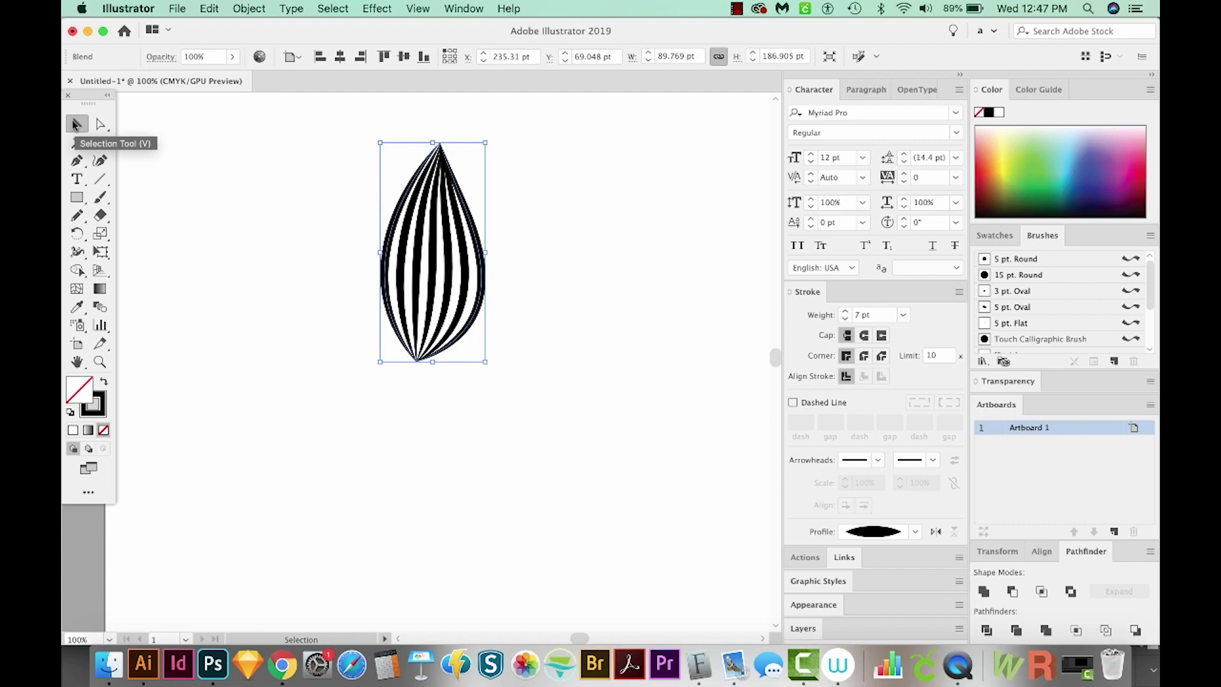
key("super+g")
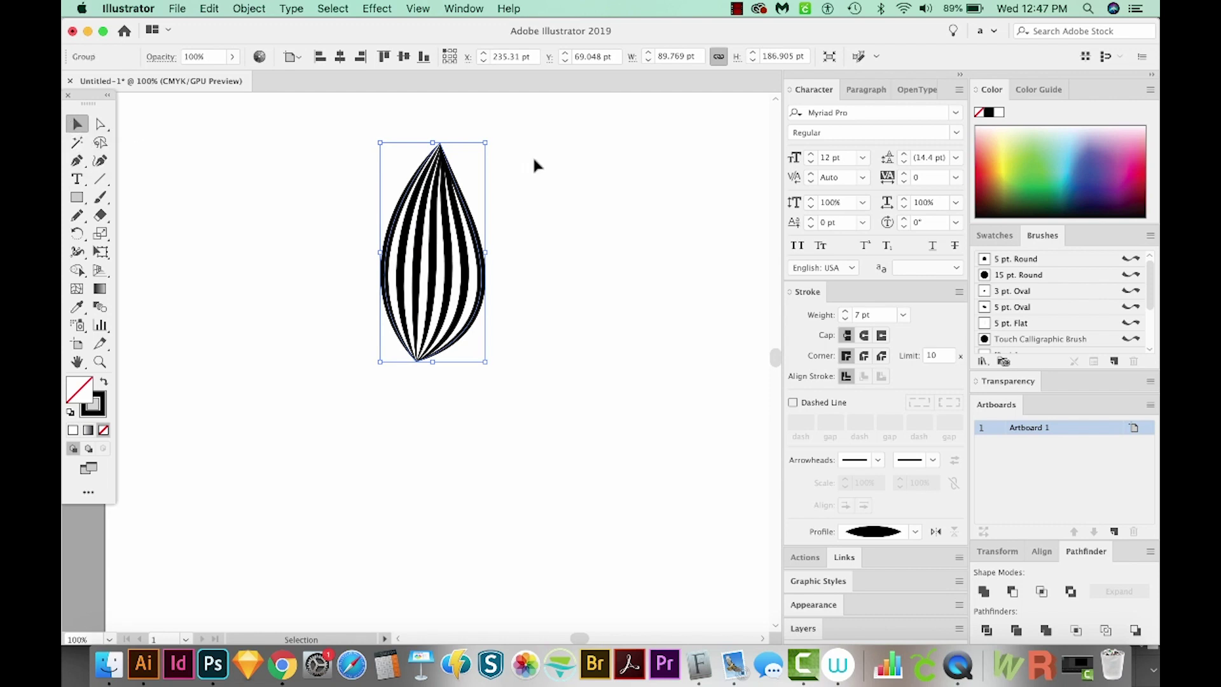
left_click_drag(493, 136, 492, 133)
left_click(493, 132)
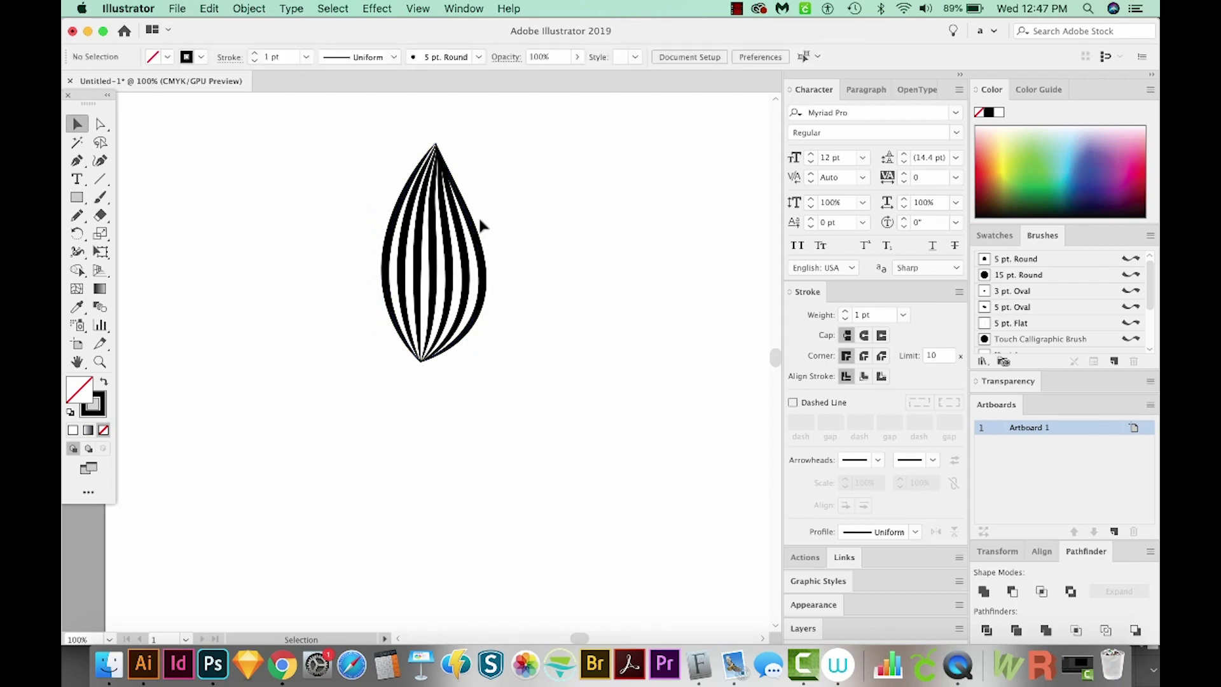
key("super+a")
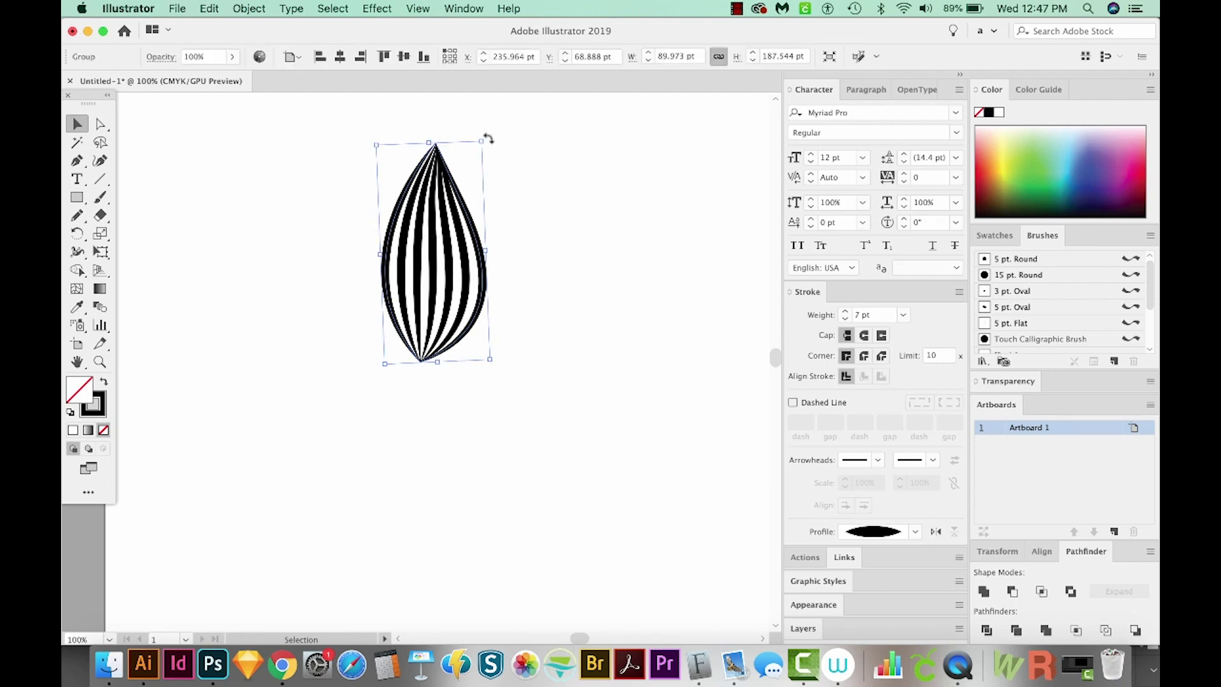
left_click_drag(485, 136, 486, 133)
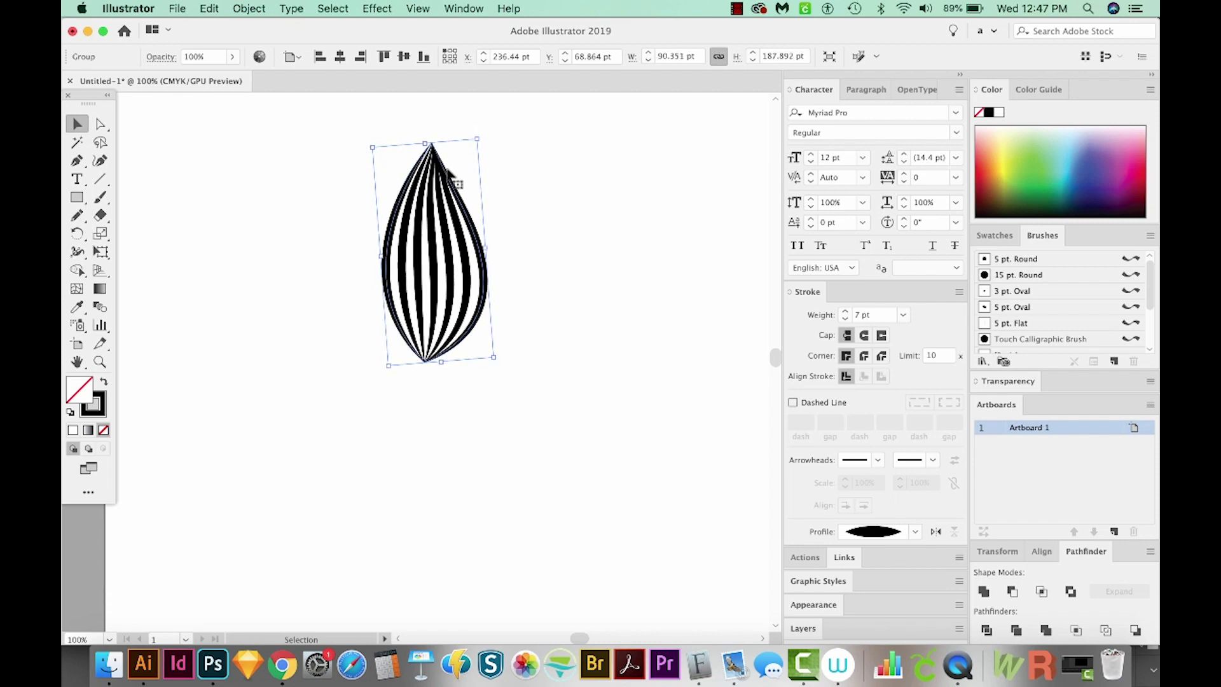
Reselect the whole petal and activate the Reflect tool.
key("a")
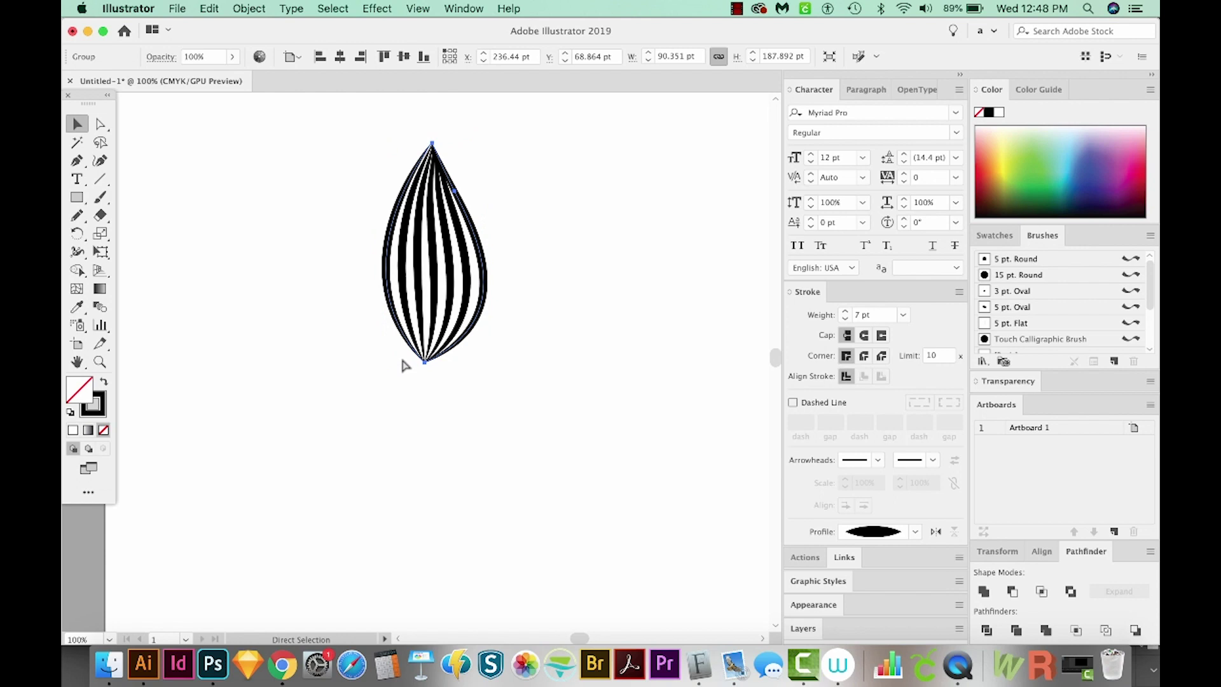
key("v")
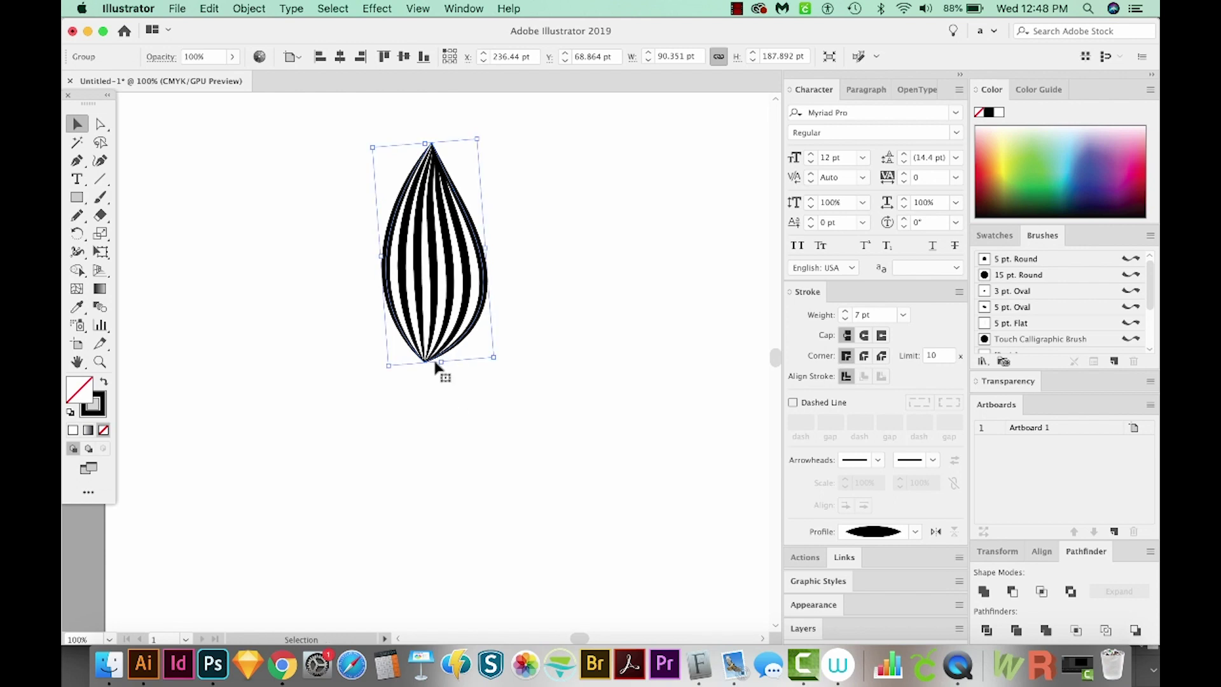
key("o")
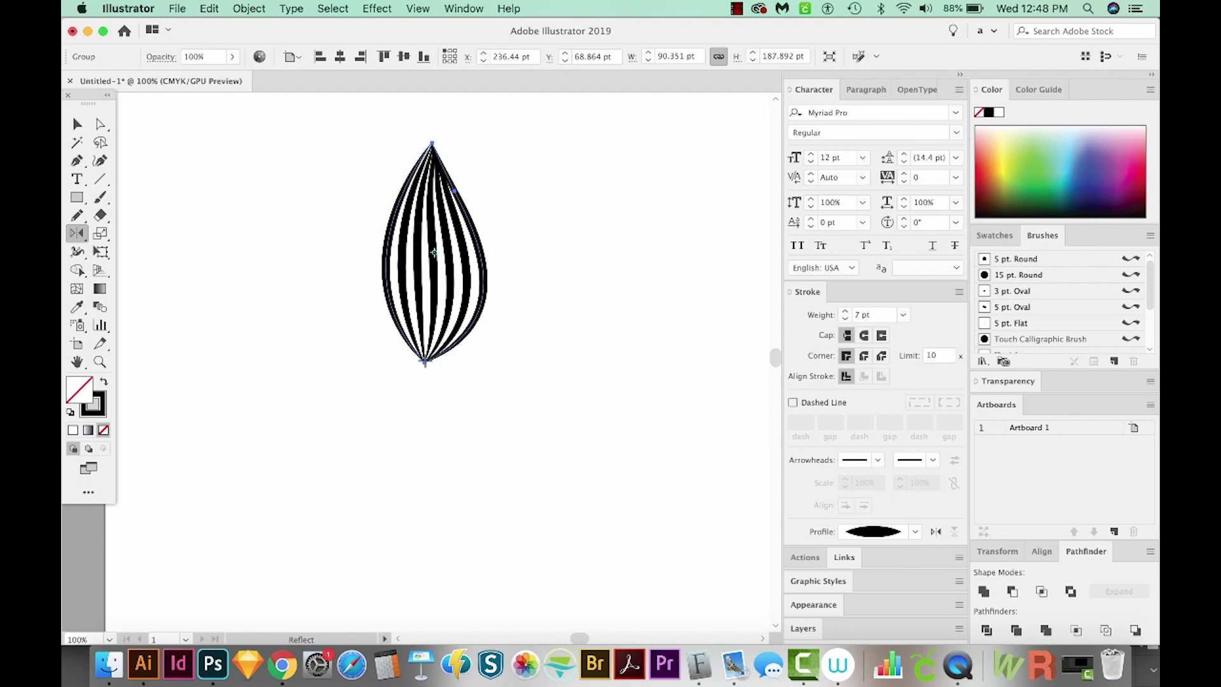
Reflect a copy of the petal across the horizontal axis about its bottom tip.
left_click(424, 361, "alt")
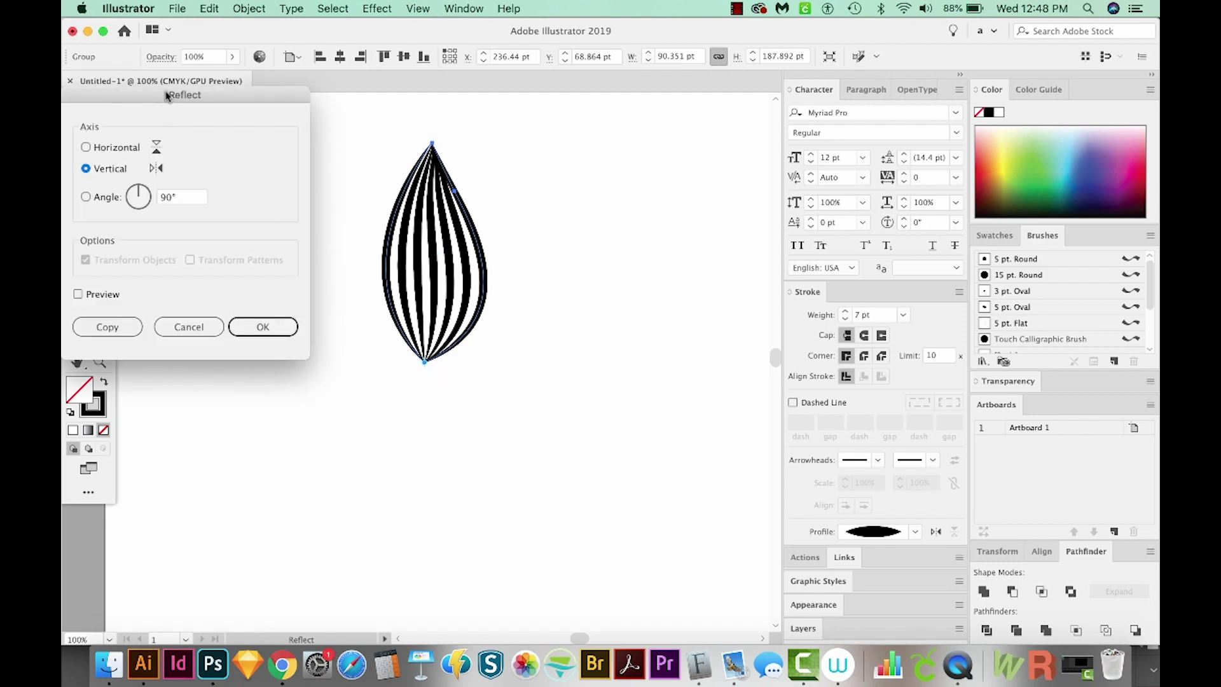
left_click_drag(170, 96, 665, 127)
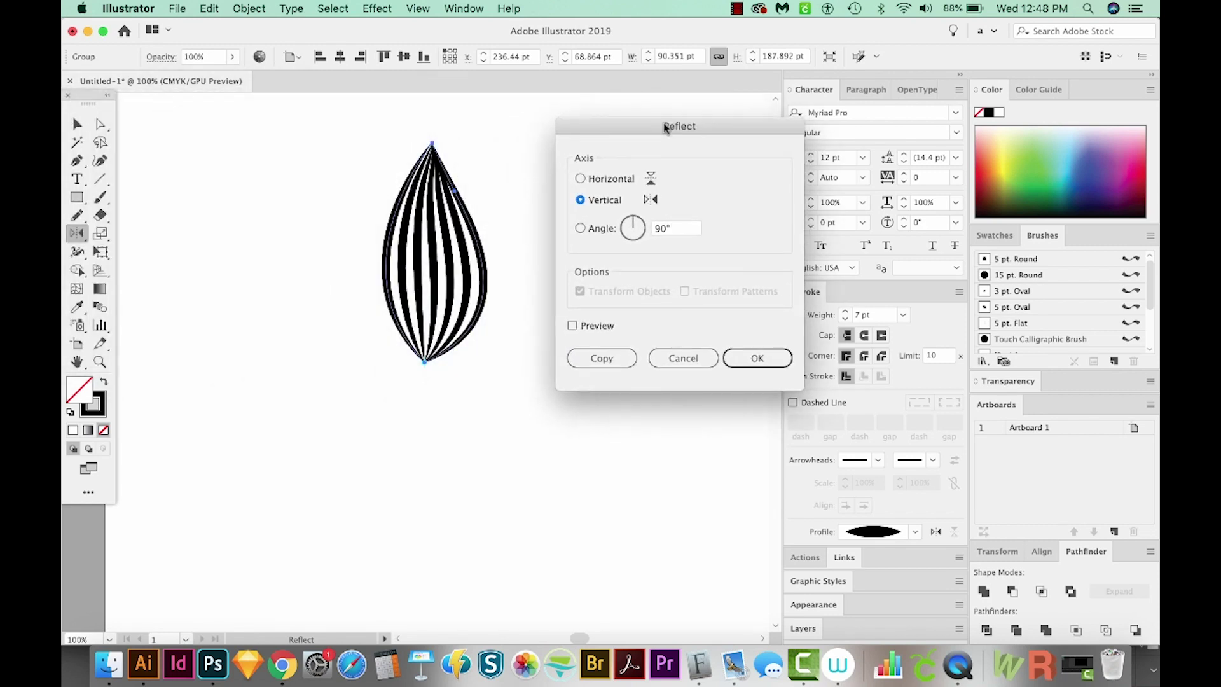
left_click(581, 178)
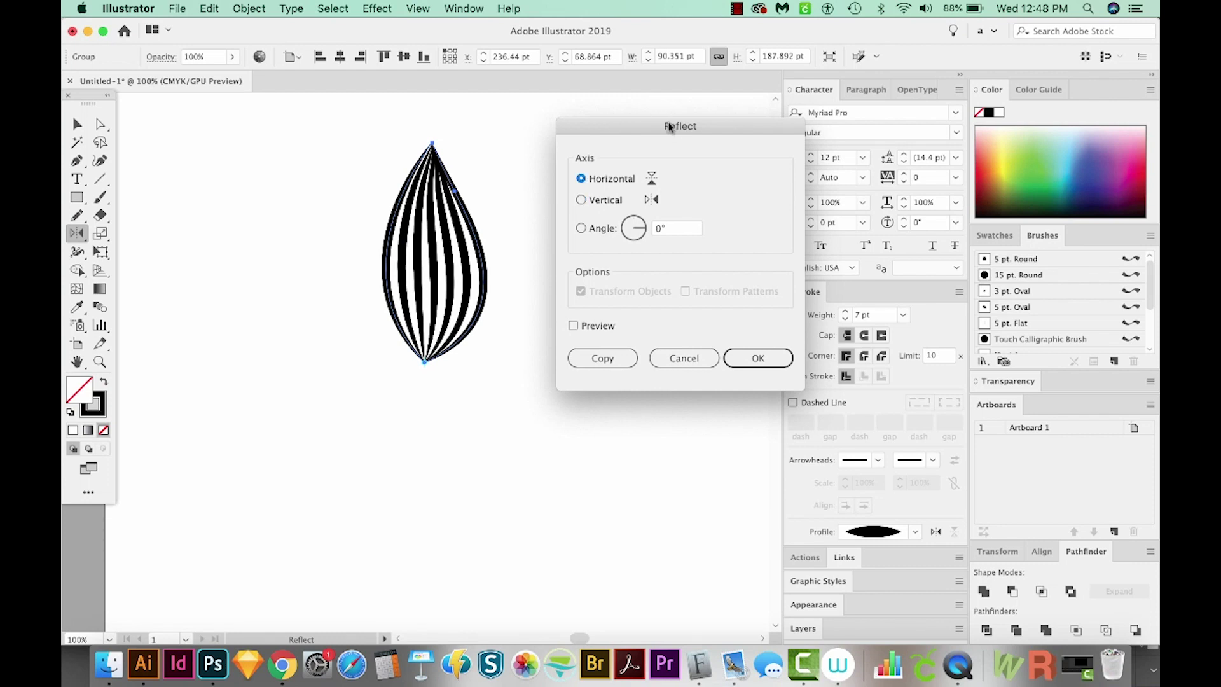
left_click(574, 326)
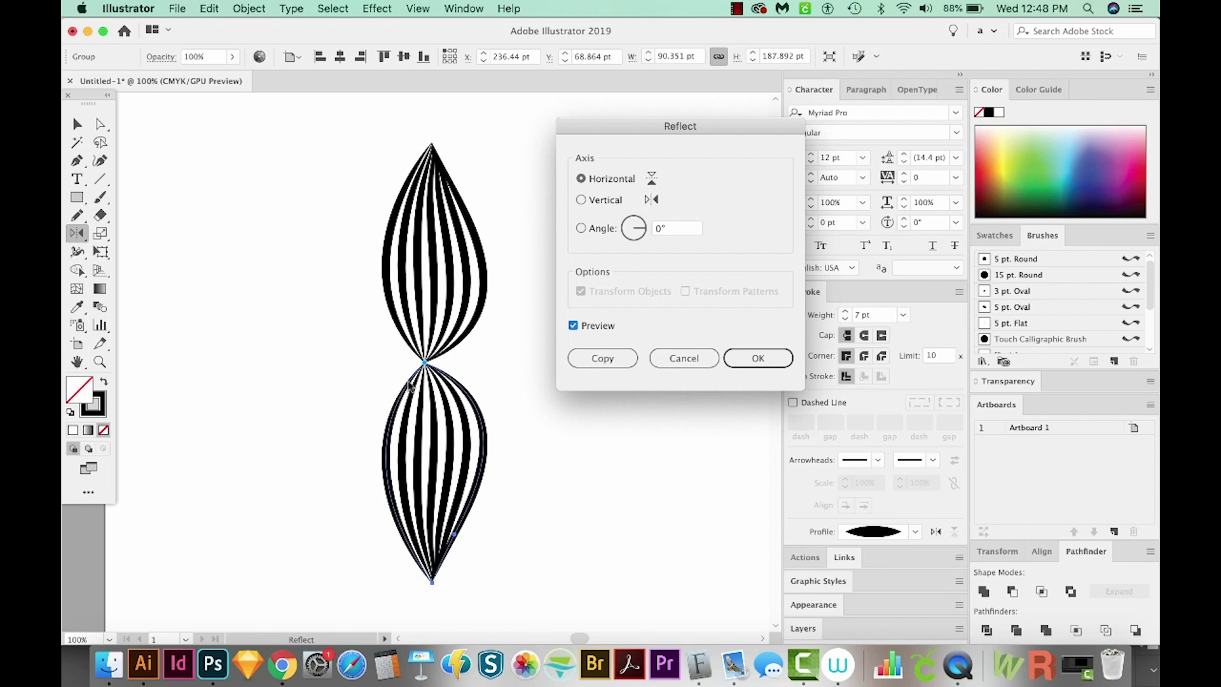
left_click(756, 360)
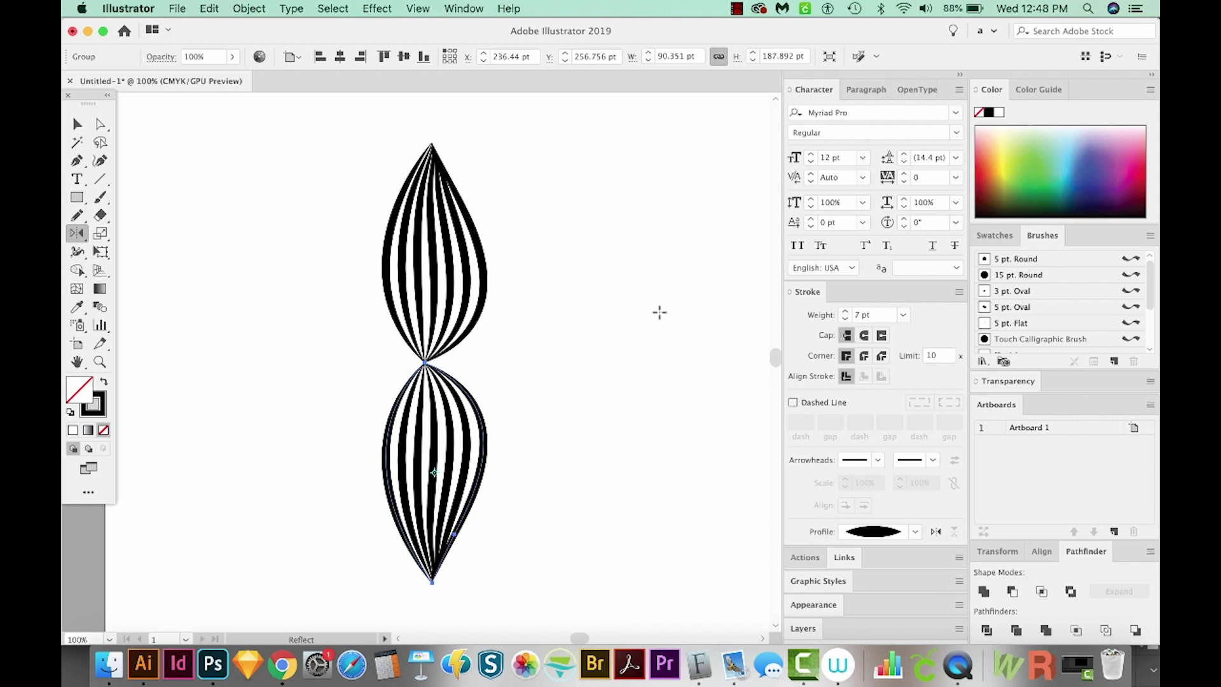
Flip the lower petal across the vertical axis.
key("Return")
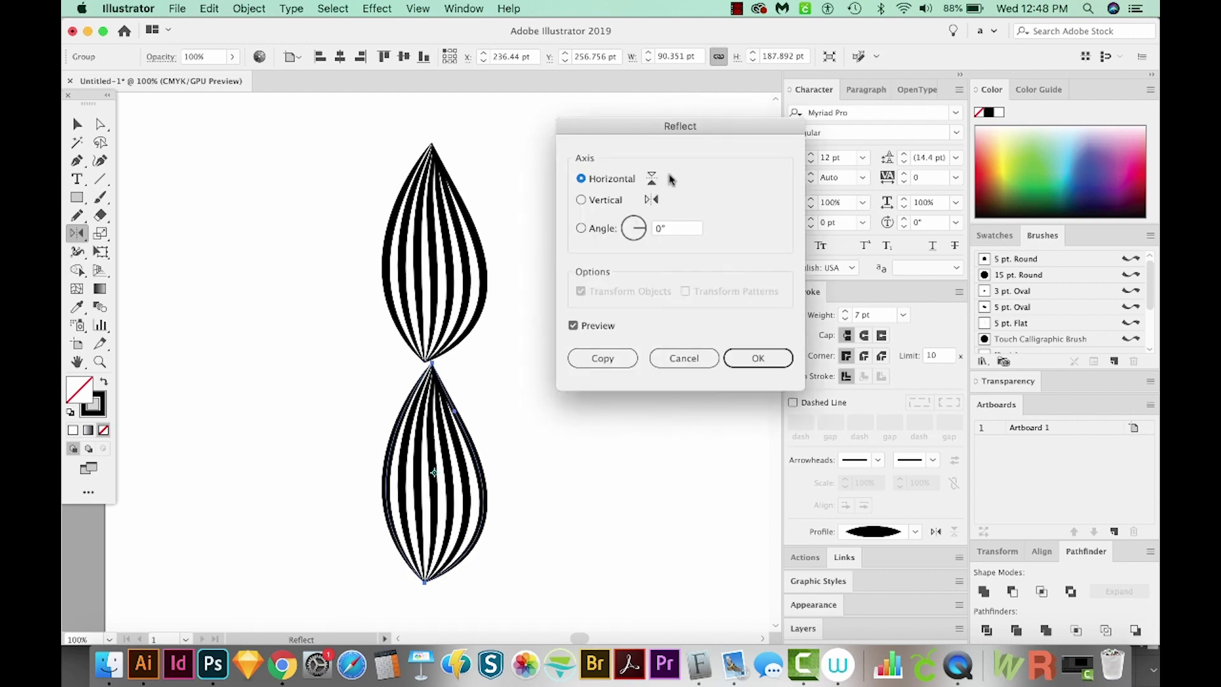
left_click(580, 201)
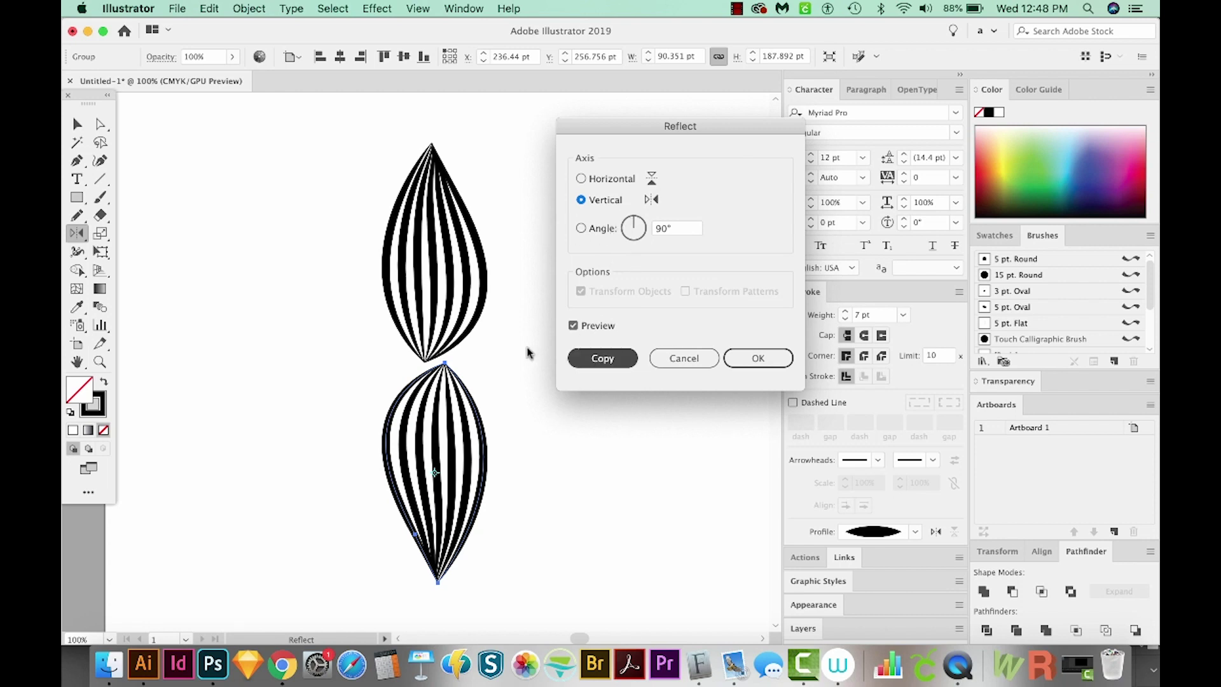
left_click(777, 359)
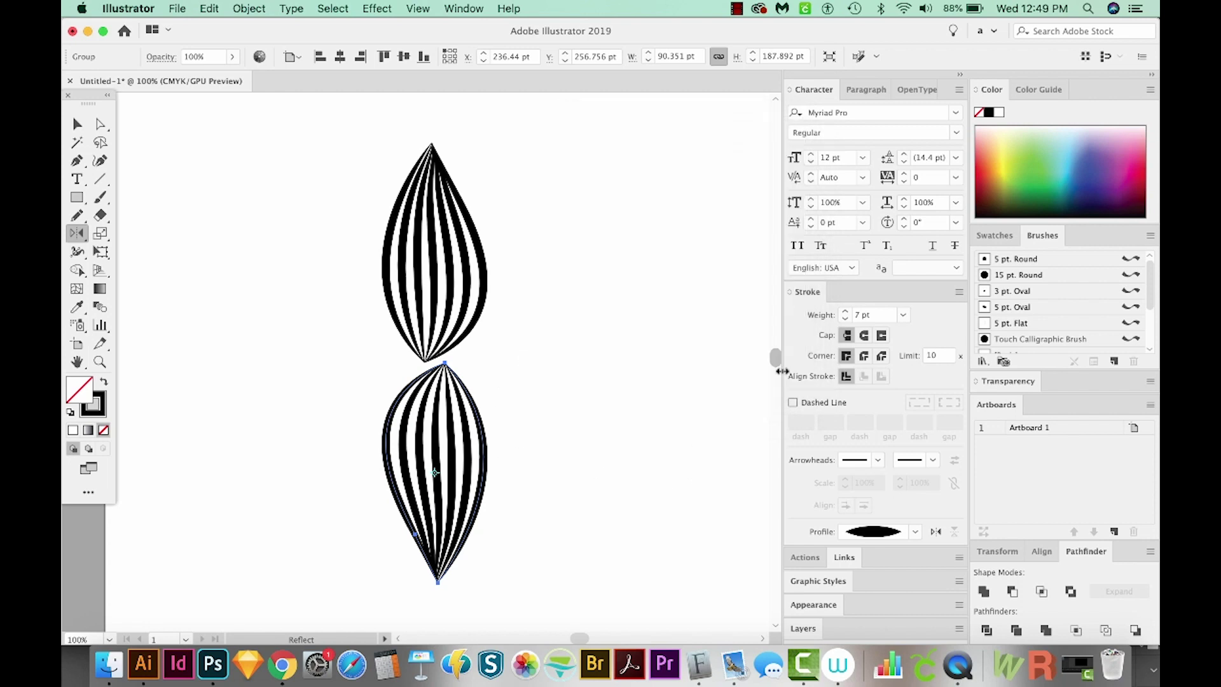
Move the lower petal up to meet the top petal's tip and group both petals.
key("v")
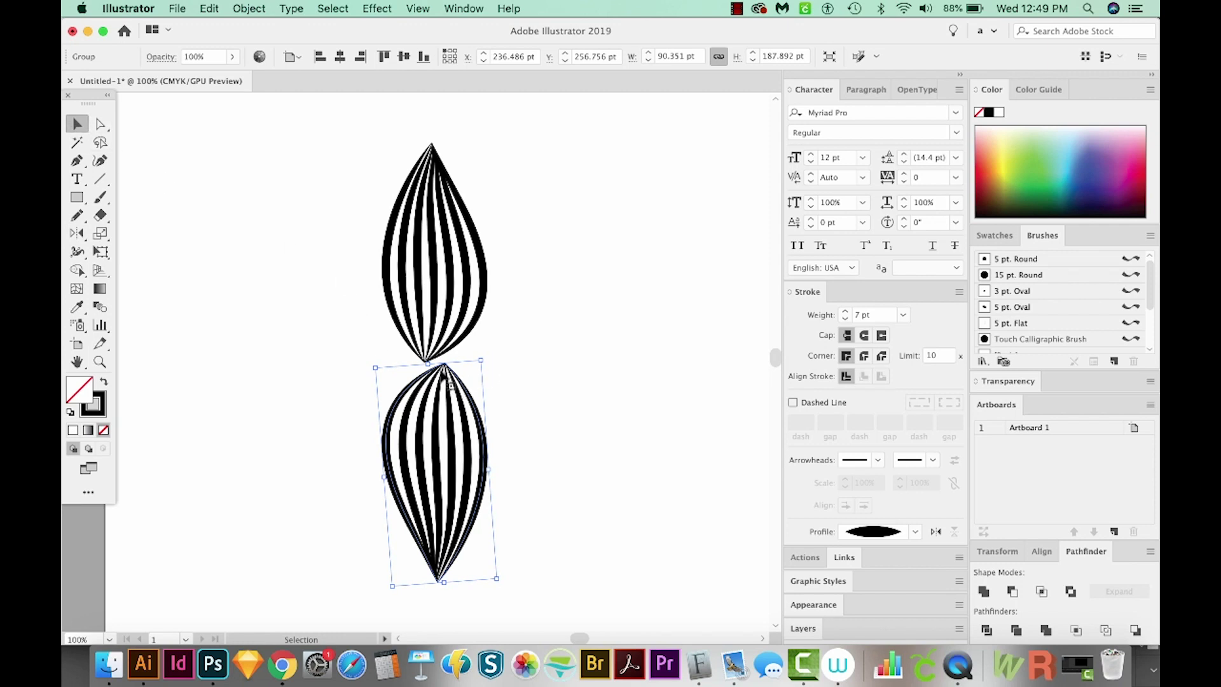
left_click_drag(440, 371, 435, 362)
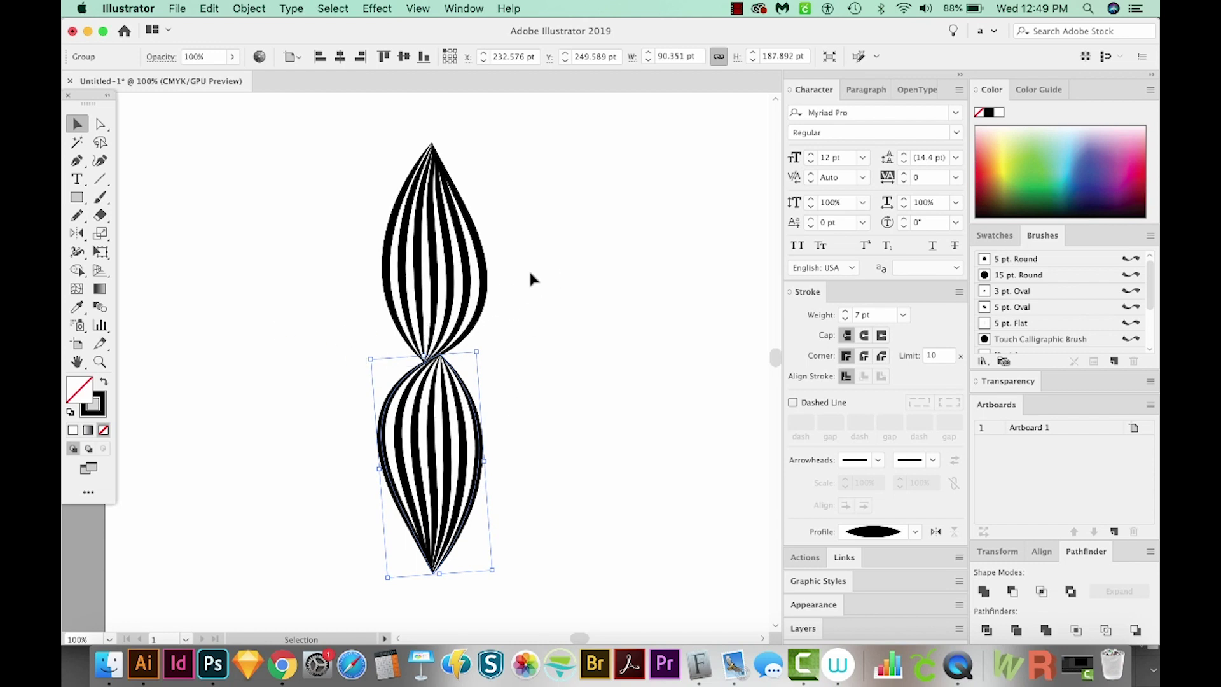
left_click_drag(527, 220, 346, 483)
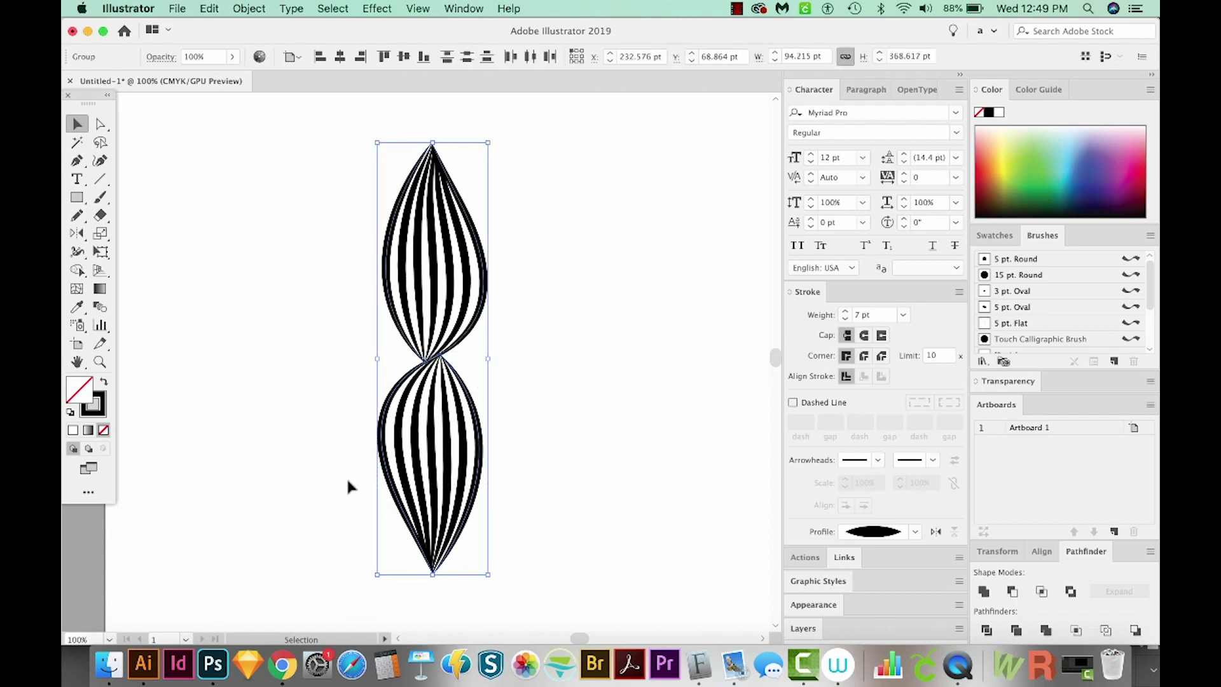
key("a")
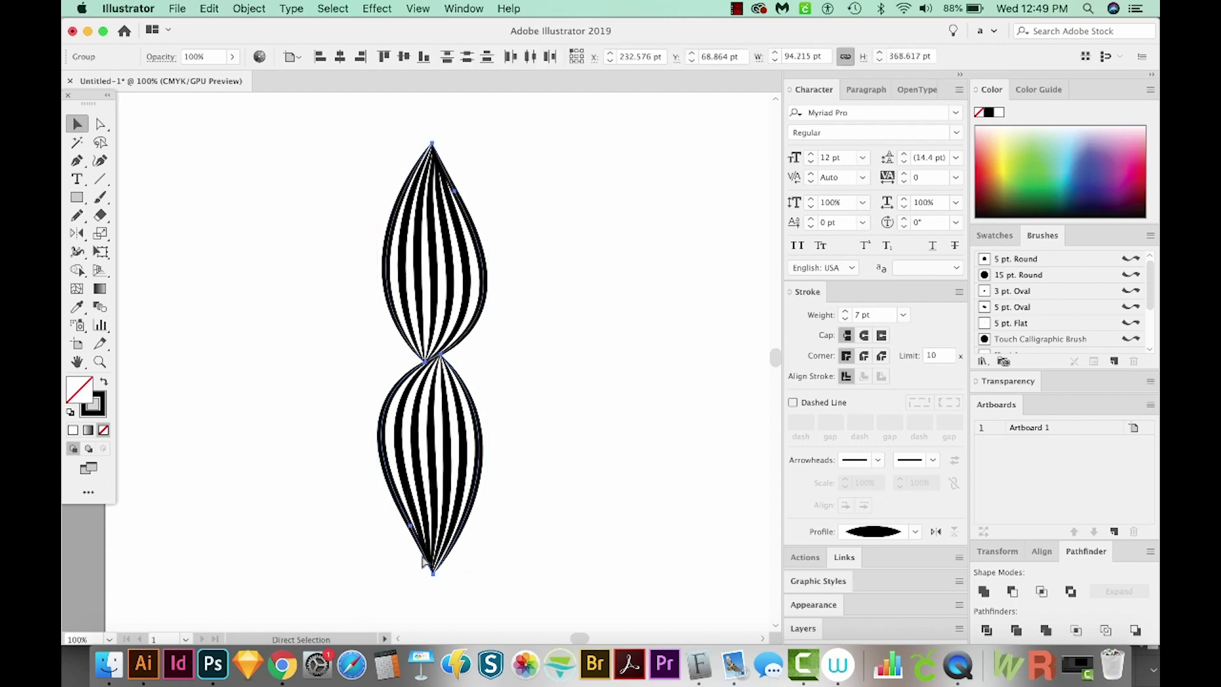
key("v")
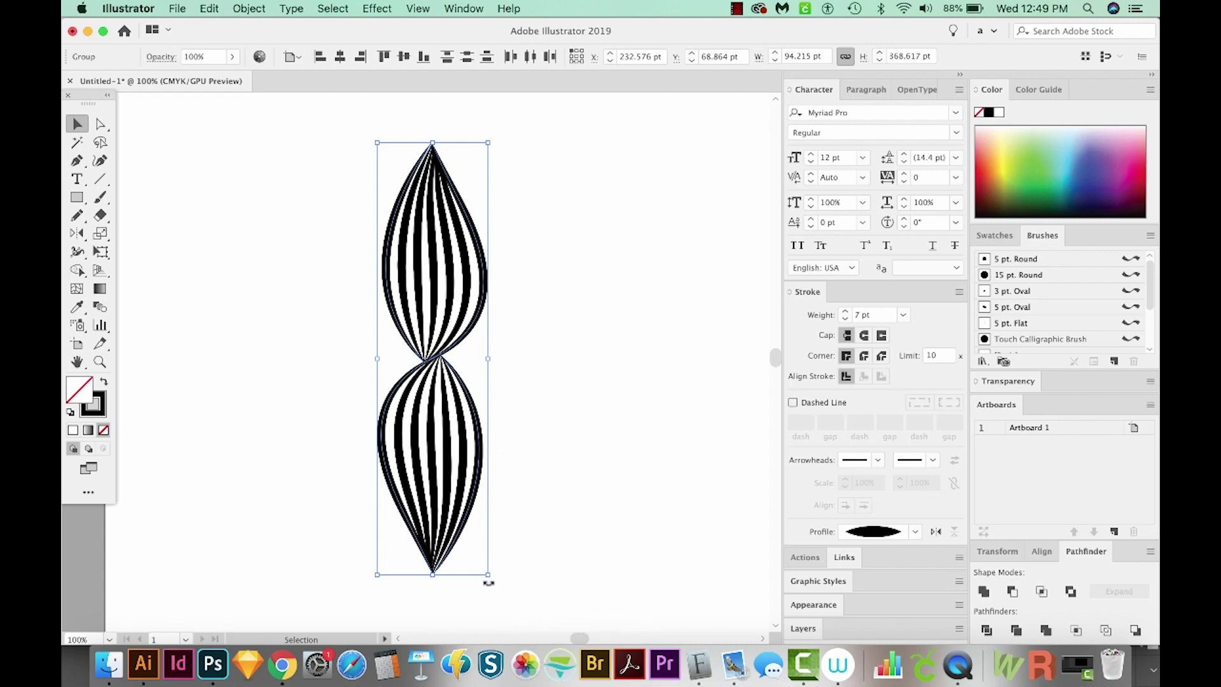
Rotate a copy of the petal pair and repeat it until eight petals surround the centre, then deselect.
left_click_drag(488, 583, 656, 520)
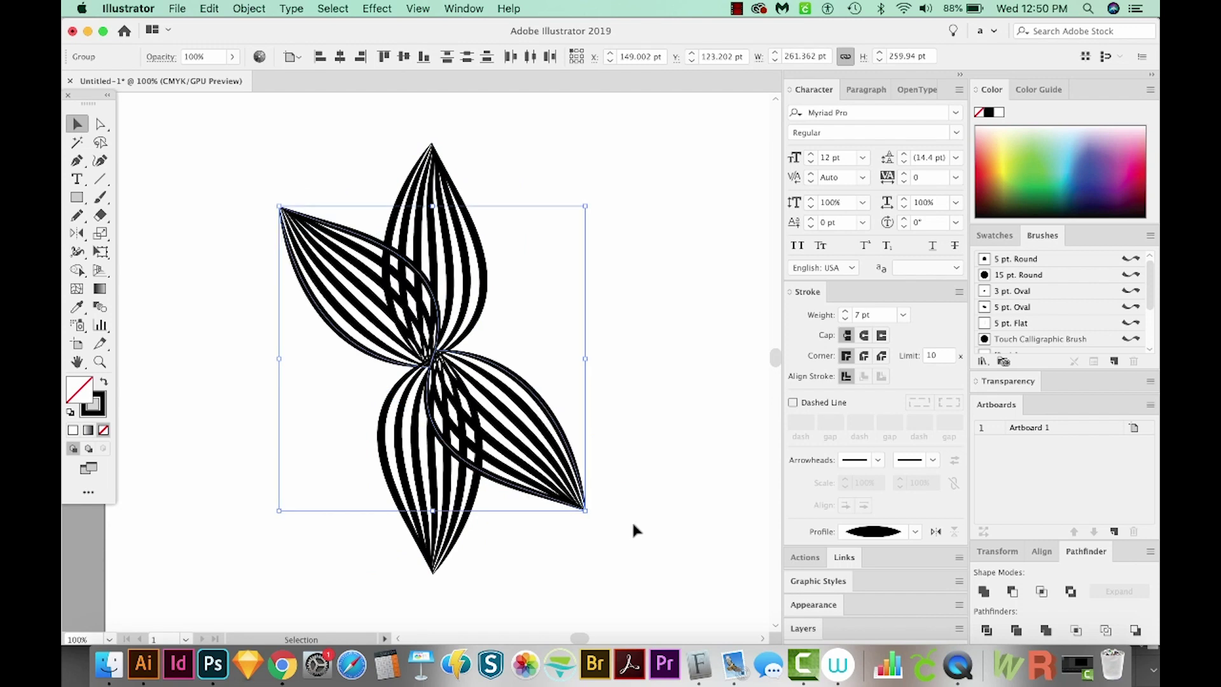
key("a")
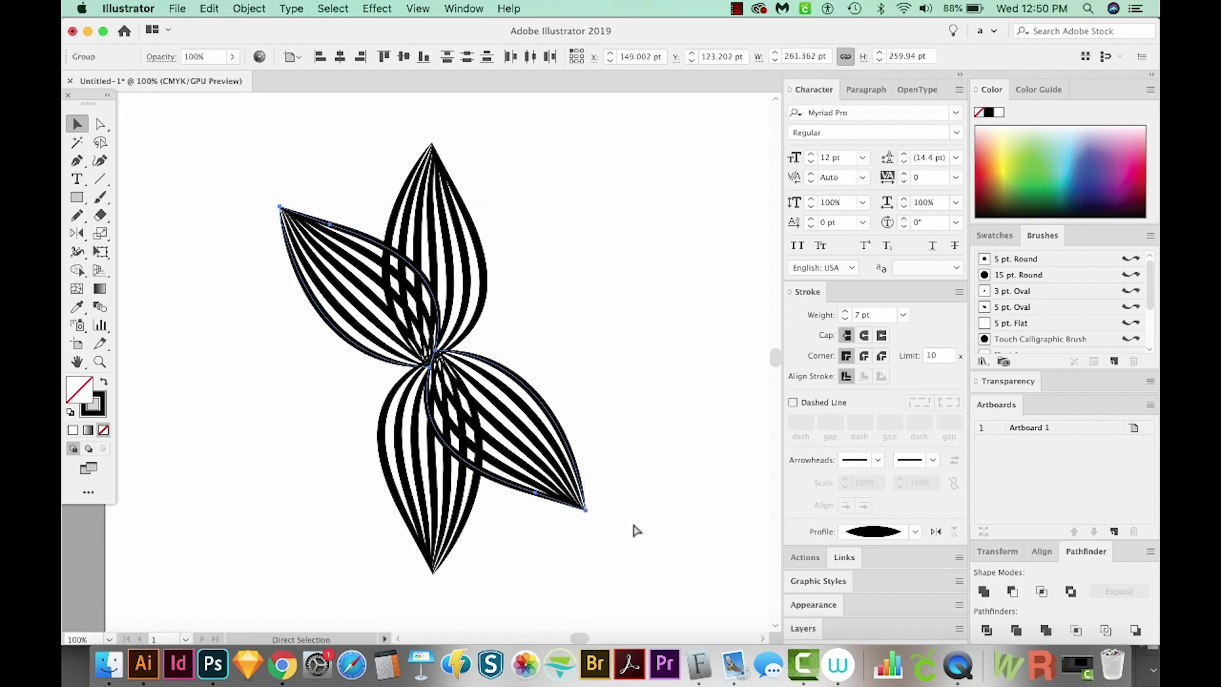
key("super+d")
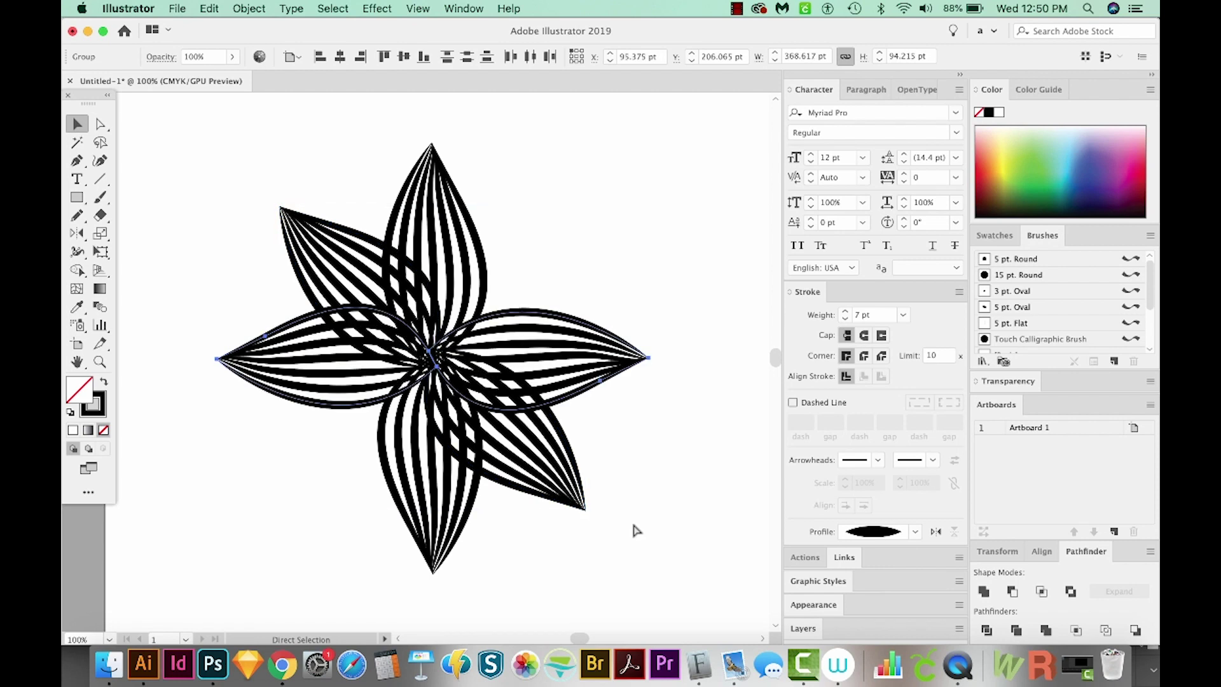
key("v")
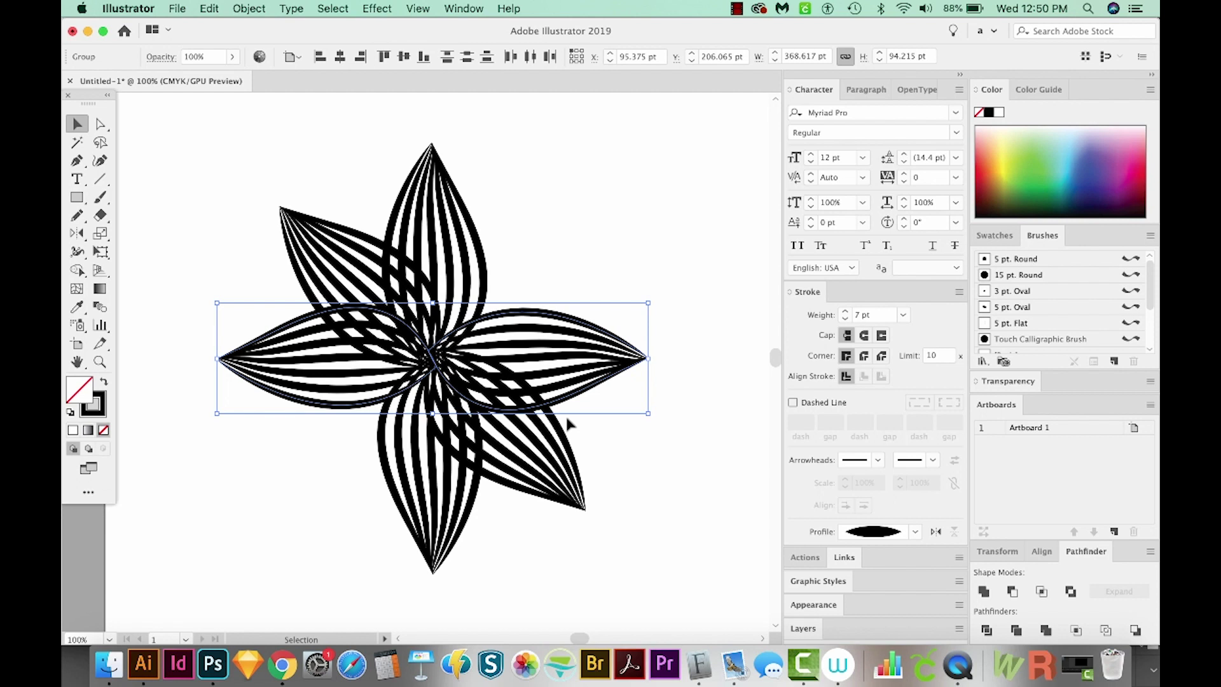
key("a")
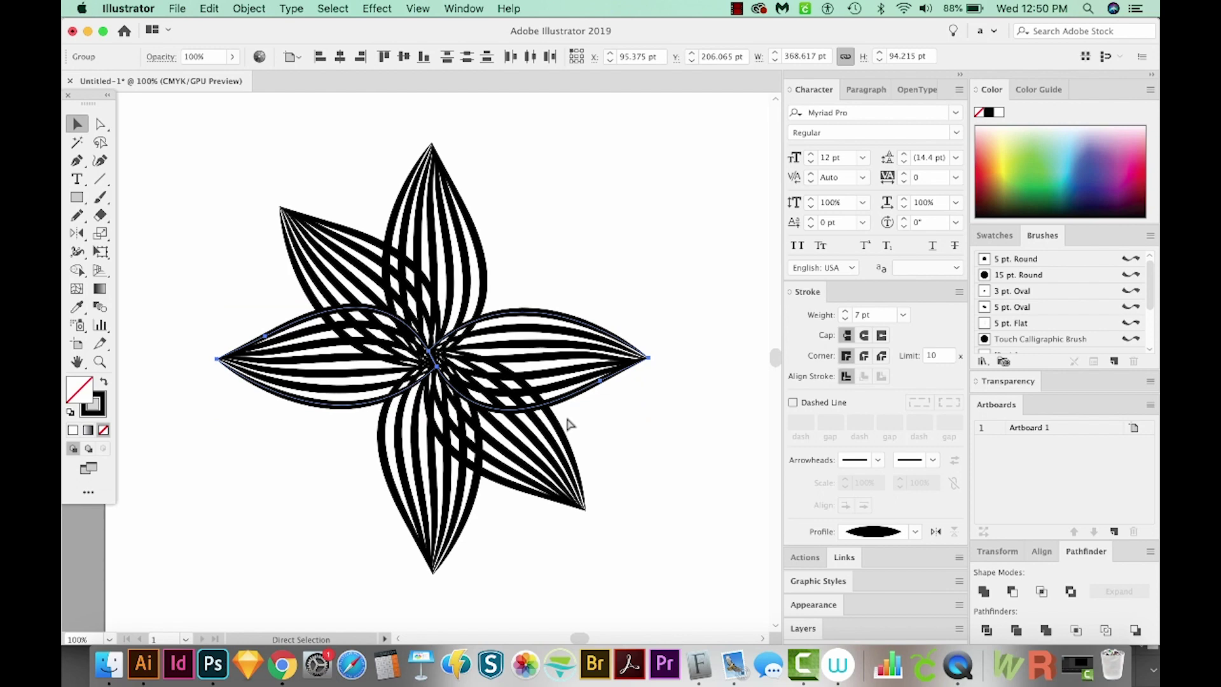
key("super+d")
left_click(695, 219)
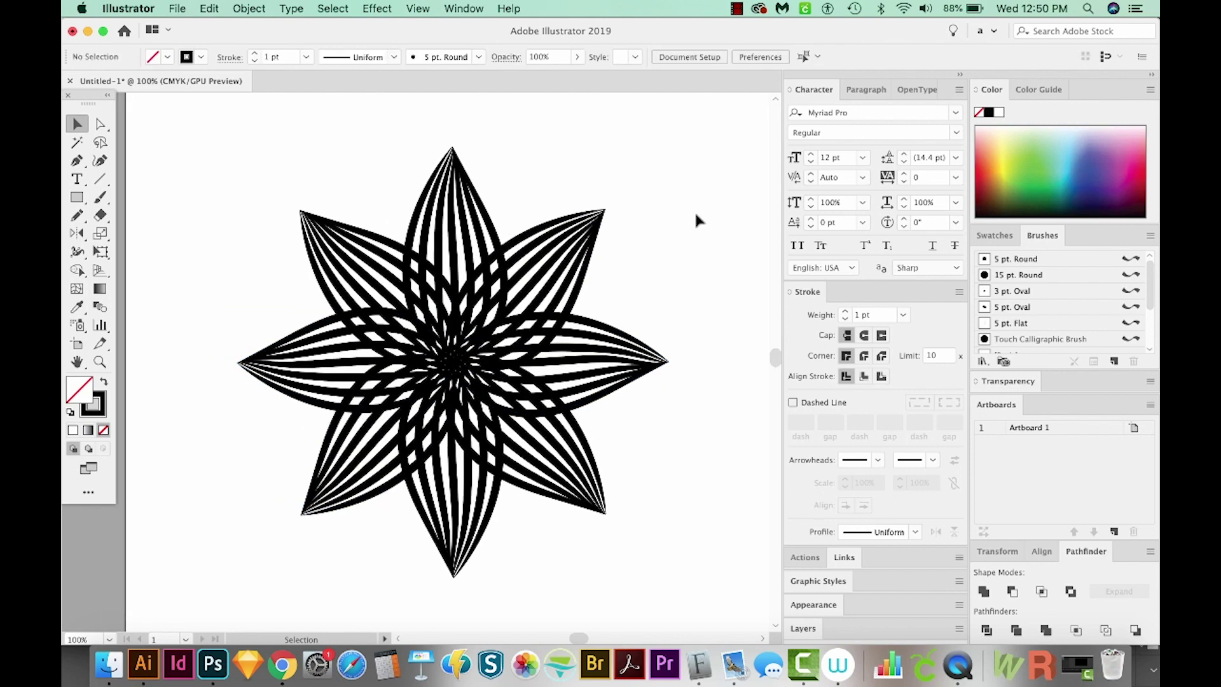
Zoom out to 66.67% so the whole white artboard shows around the flower.
key("super+minus")
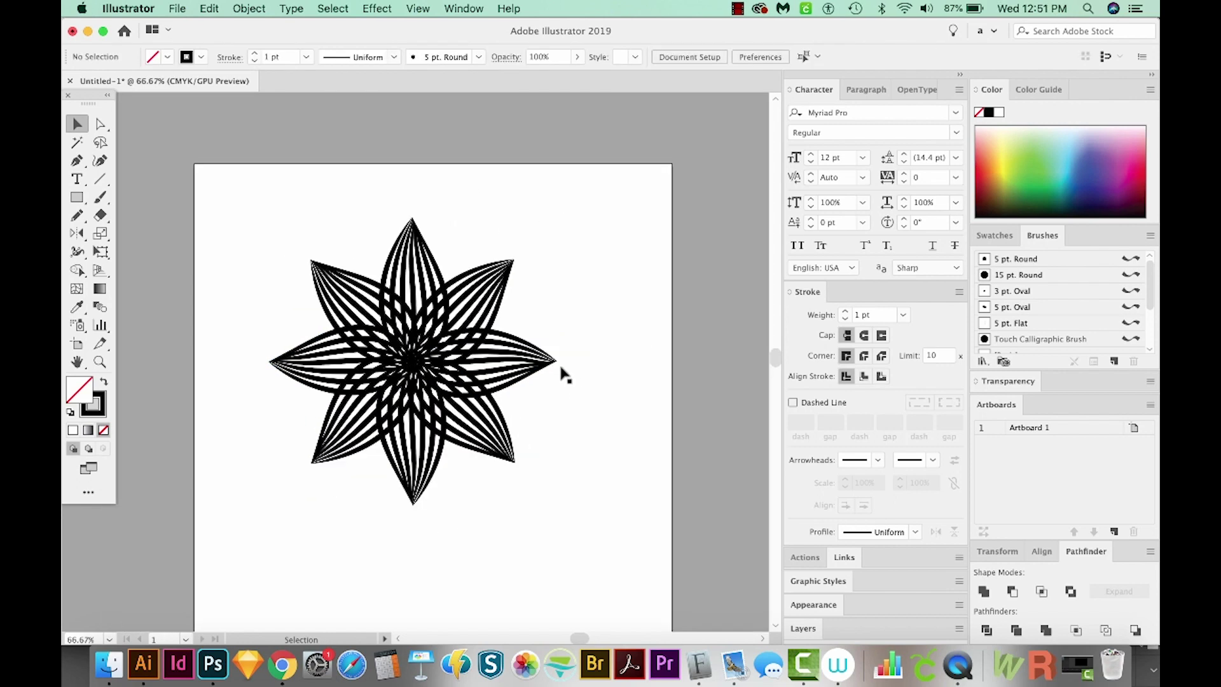